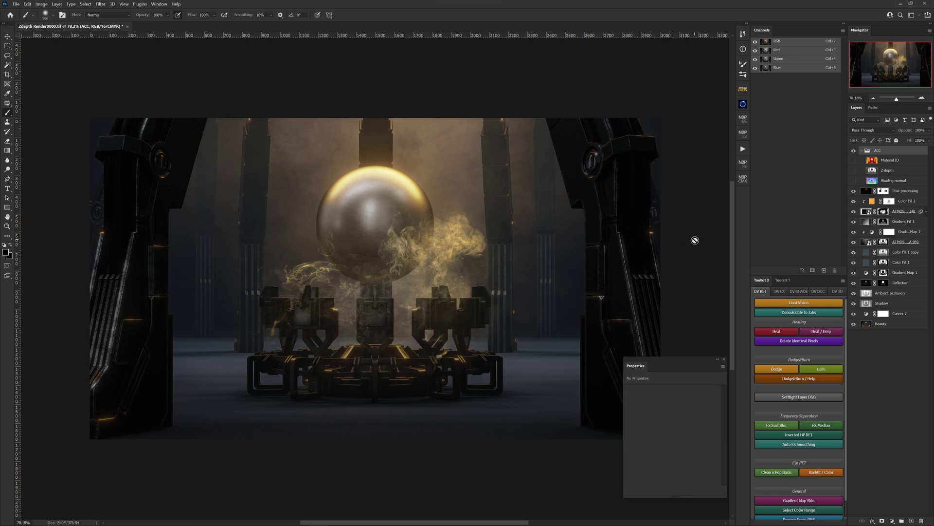
# - Turn on the Z-depth pass in the ACC group, compare it with the colour composite, and select it
pyautogui.click(854, 170)
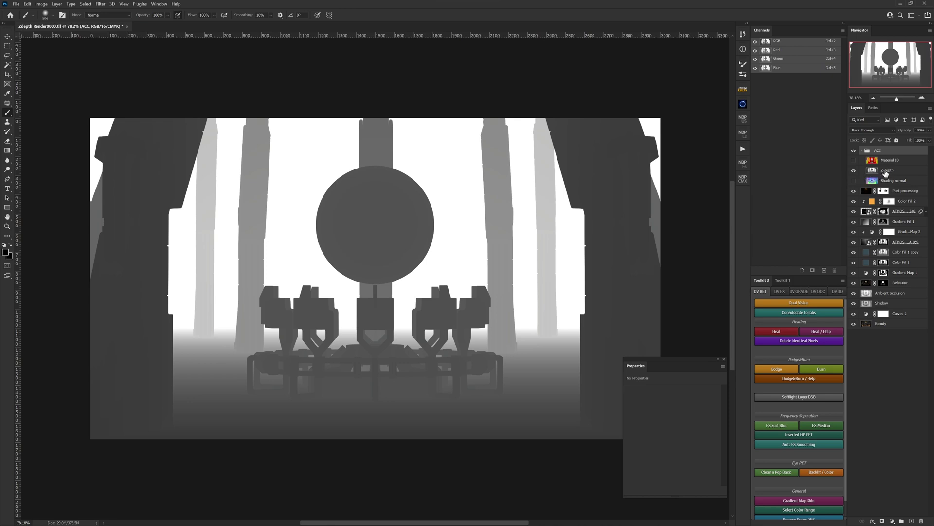
pyautogui.click(889, 172)
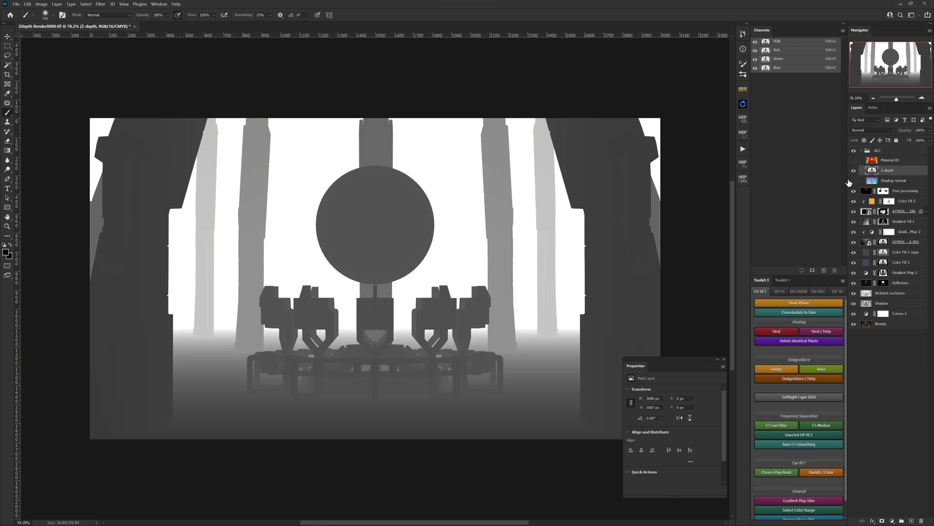
pyautogui.click(854, 171)
pyautogui.click(853, 171)
pyautogui.click(862, 152)
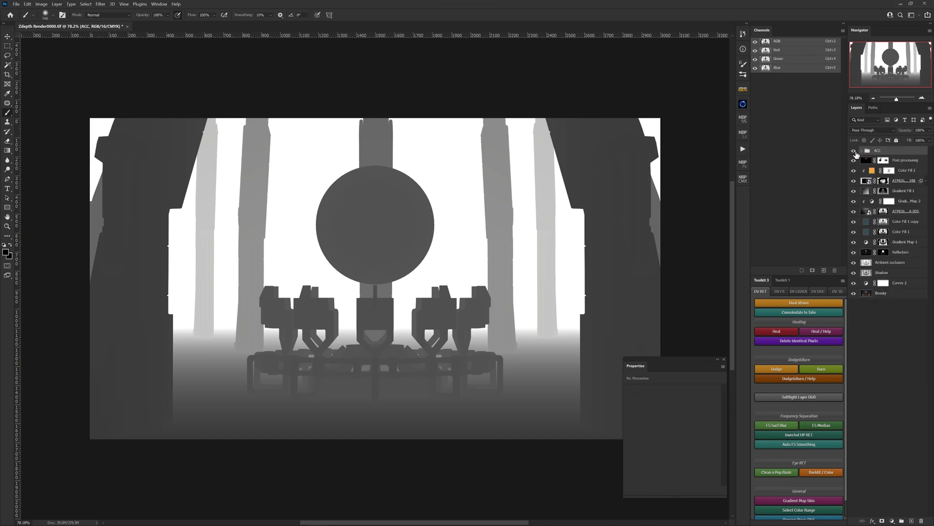
pyautogui.click(855, 157)
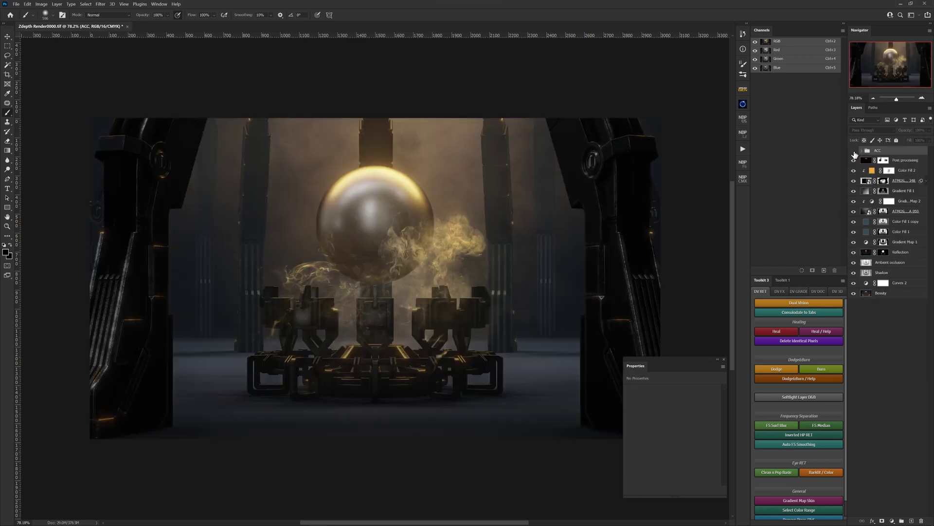
pyautogui.click(854, 151)
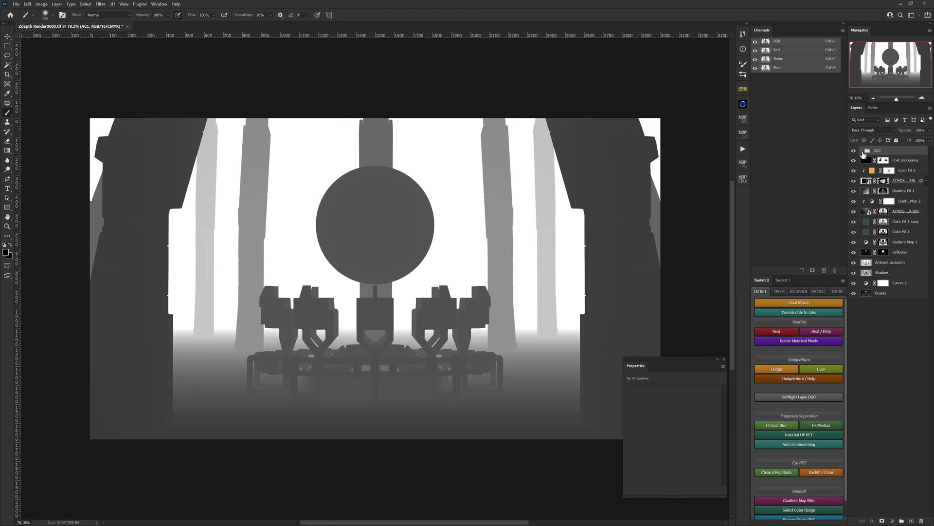
pyautogui.click(862, 151)
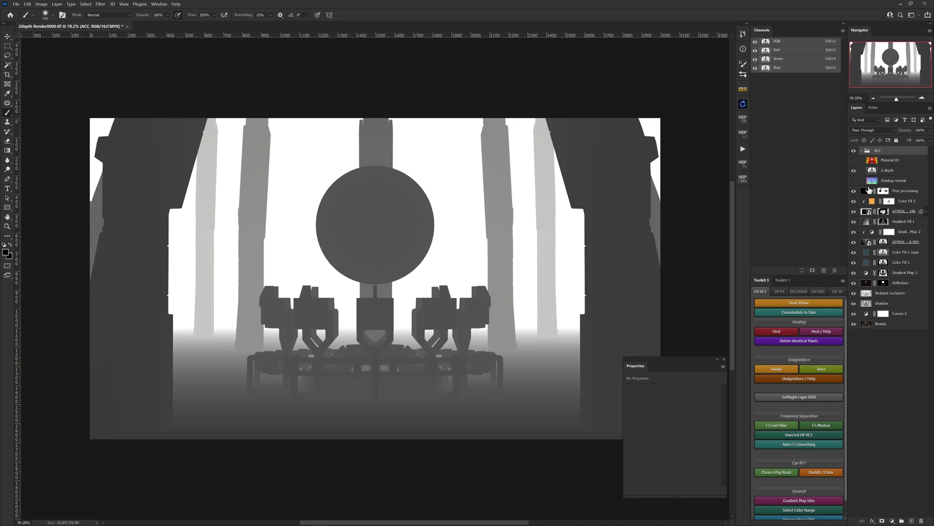
pyautogui.click(884, 171)
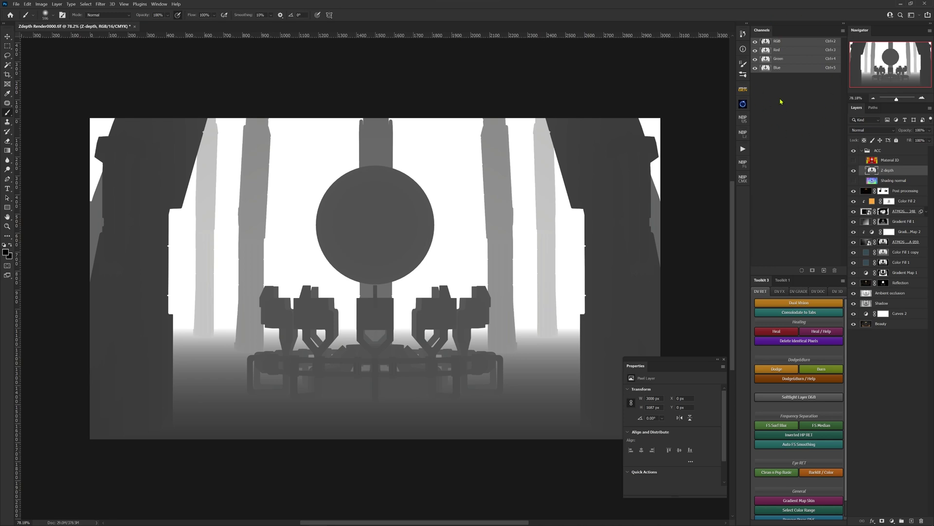
# - Inspect the depth pass's Red, Green and Blue channels, then load the Red channel as a selection
pyautogui.click(780, 50)
pyautogui.click(783, 66)
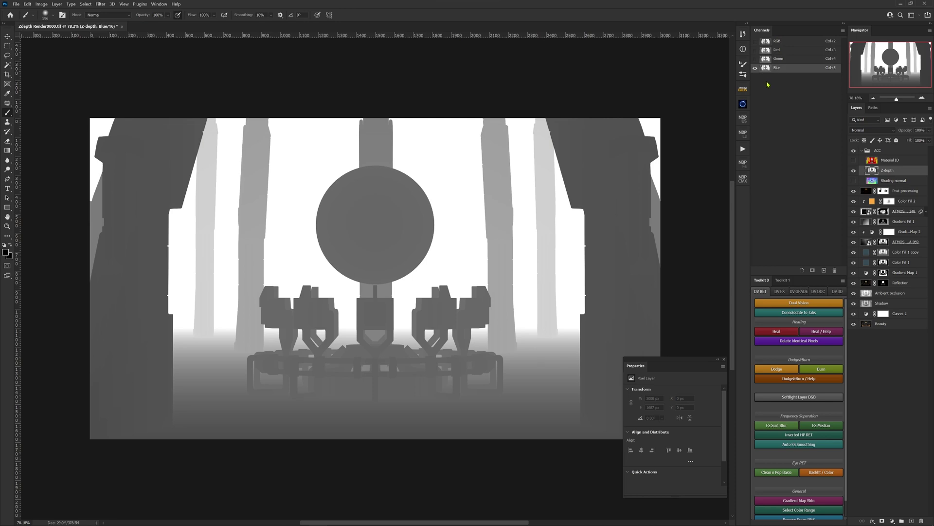
pyautogui.click(779, 59)
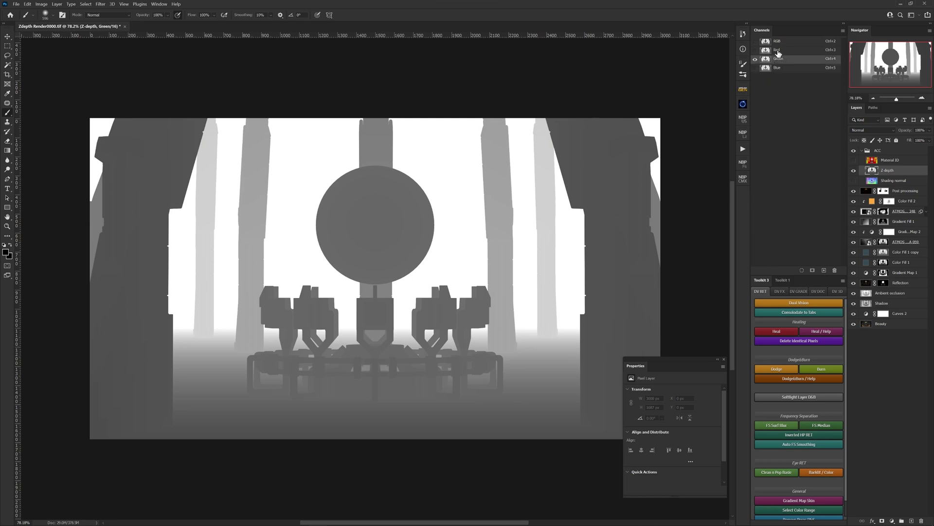
pyautogui.click(778, 50)
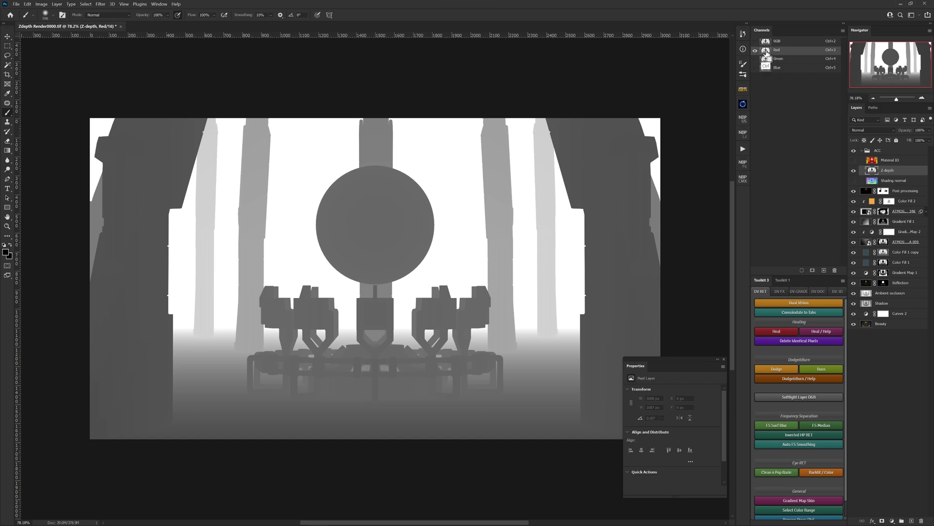
pyautogui.keyDown('ctrl'); pyautogui.click(766, 52); pyautogui.keyUp('ctrl')
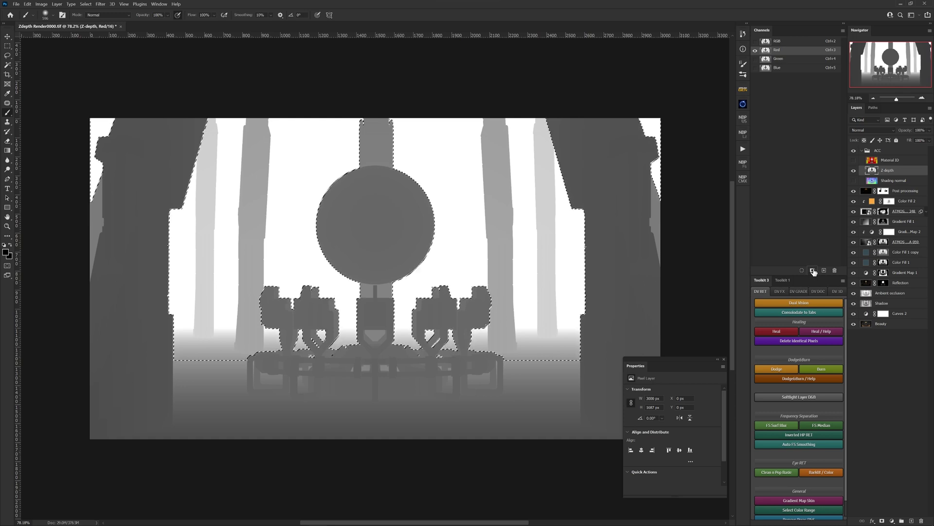
# - Save the selection as an alpha channel named 'Zdepth', return to RGB, and hide the Z-depth layer
pyautogui.click(813, 270)
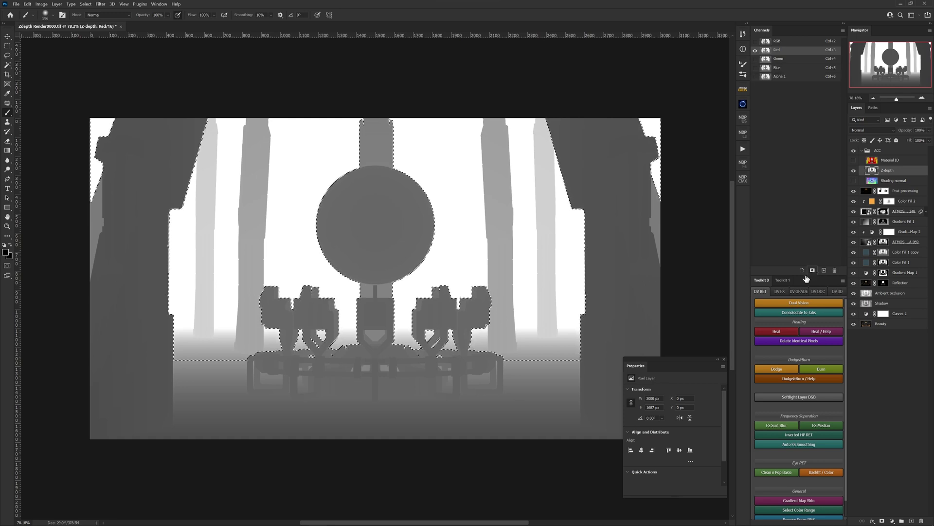
pyautogui.click(780, 78)
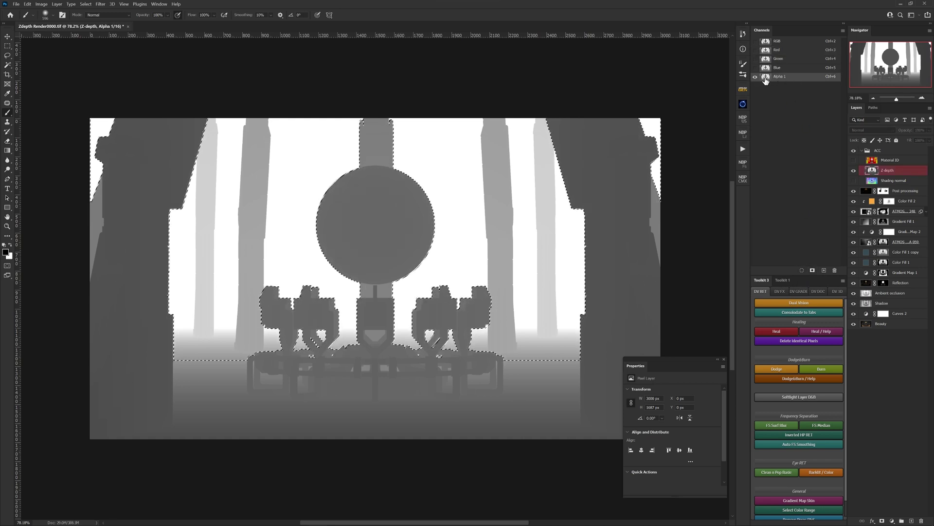
pyautogui.doubleClick(779, 77)
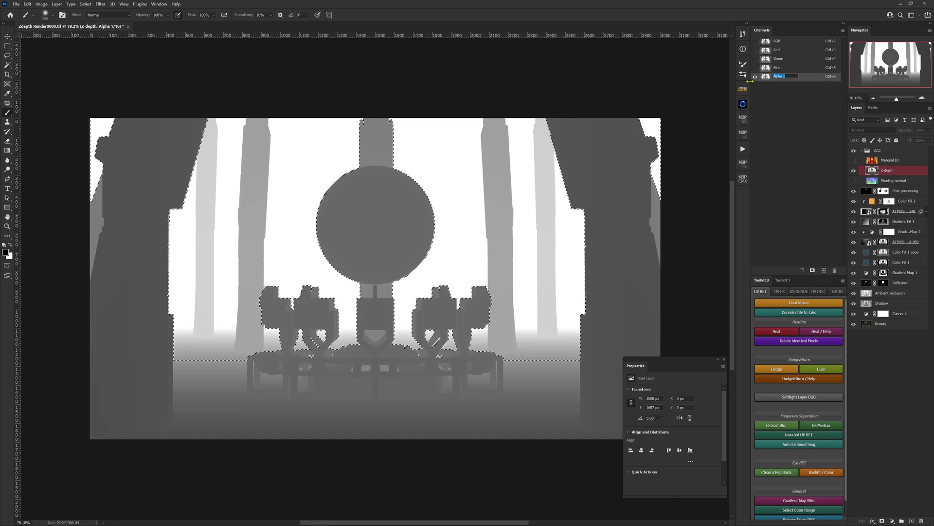
pyautogui.write('Zdepth')
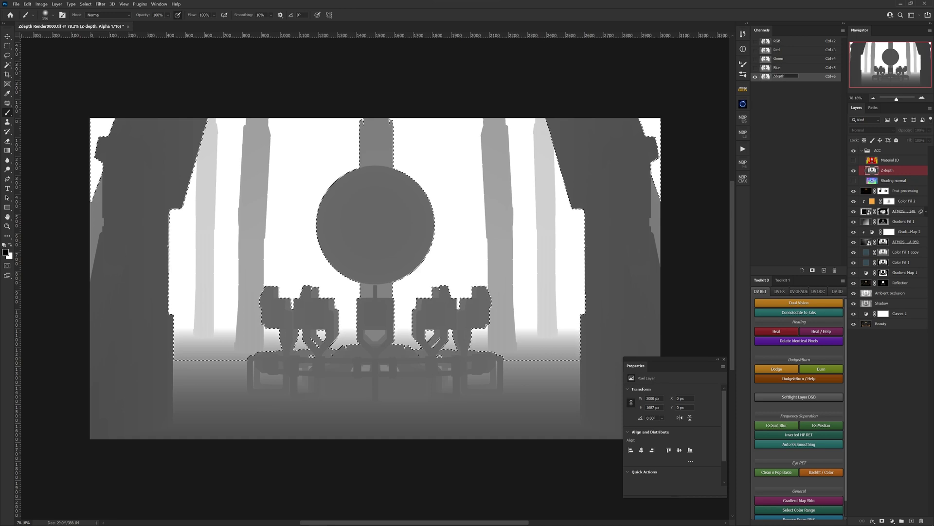
pyautogui.press('Escape')
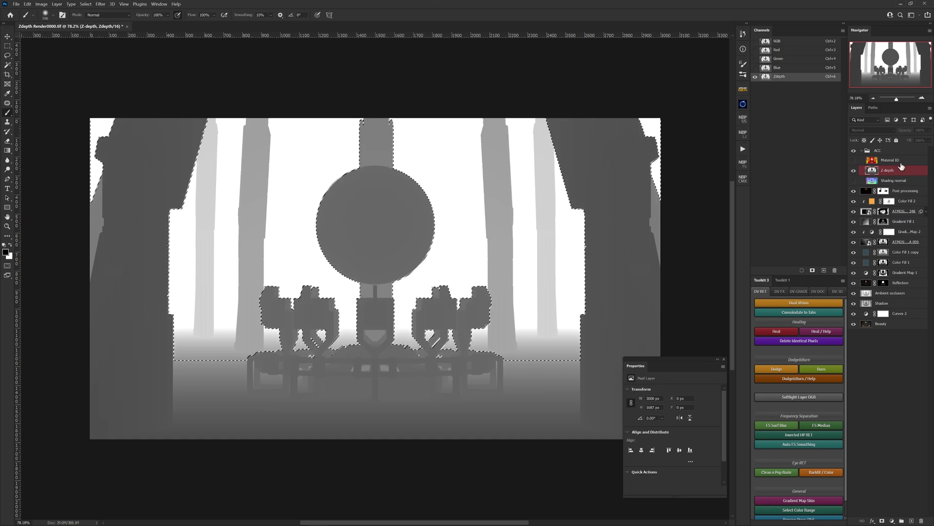
pyautogui.hotkey('ctrl', '2')
pyautogui.click(854, 171)
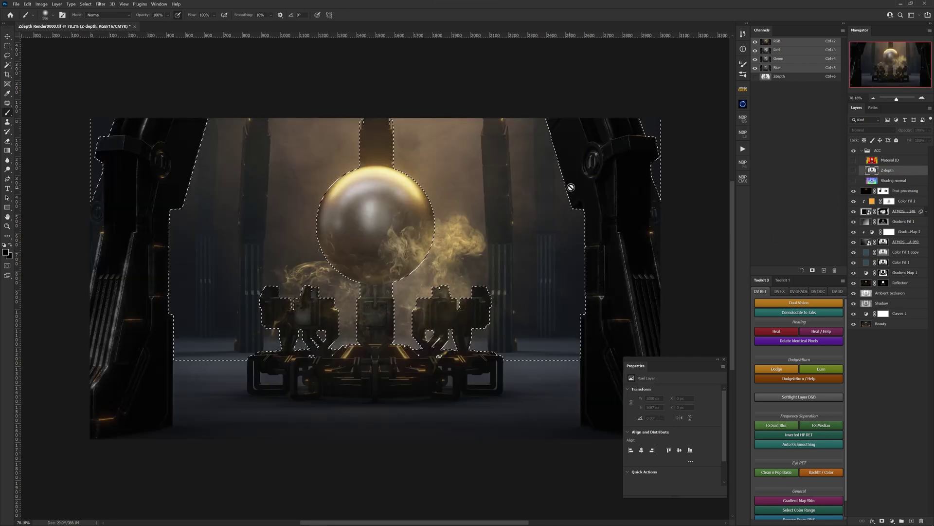
# - Deselect, then hide the Post processing glow layer and the ATMOS golden smoke layer
pyautogui.hotkey('ctrl', 'd')
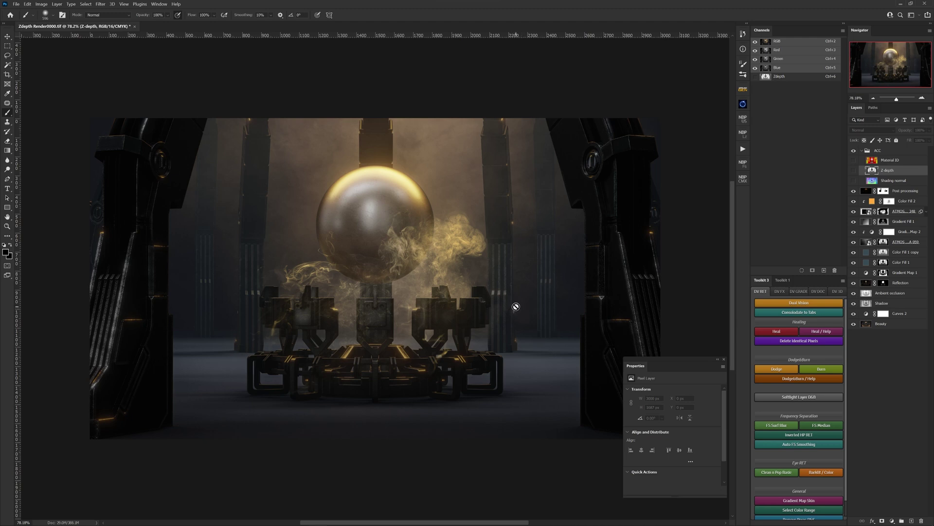
pyautogui.click(866, 191)
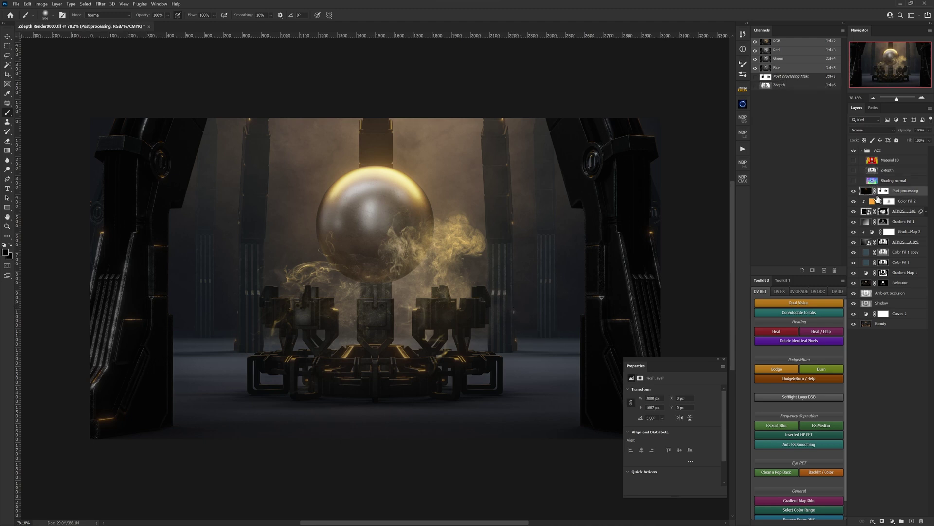
pyautogui.click(854, 191)
pyautogui.click(854, 191)
pyautogui.click(854, 190)
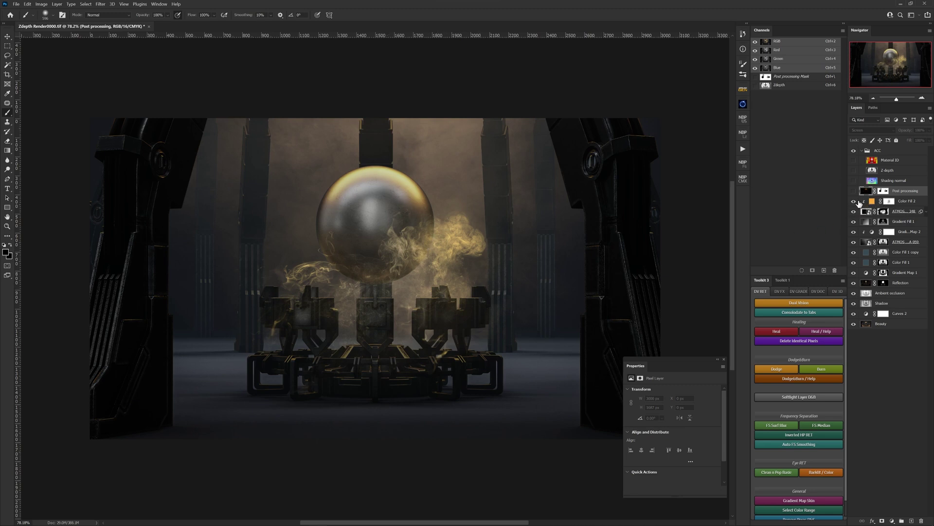
pyautogui.click(854, 211)
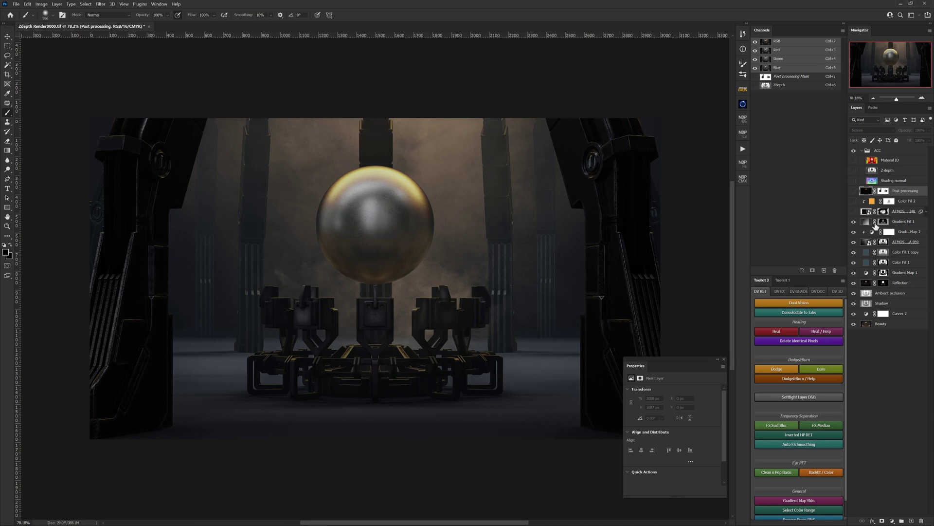
# - Stamp the visible image onto a new Layer 1 above Gradient Fill 1 and convert it to a smart object
pyautogui.click(899, 223)
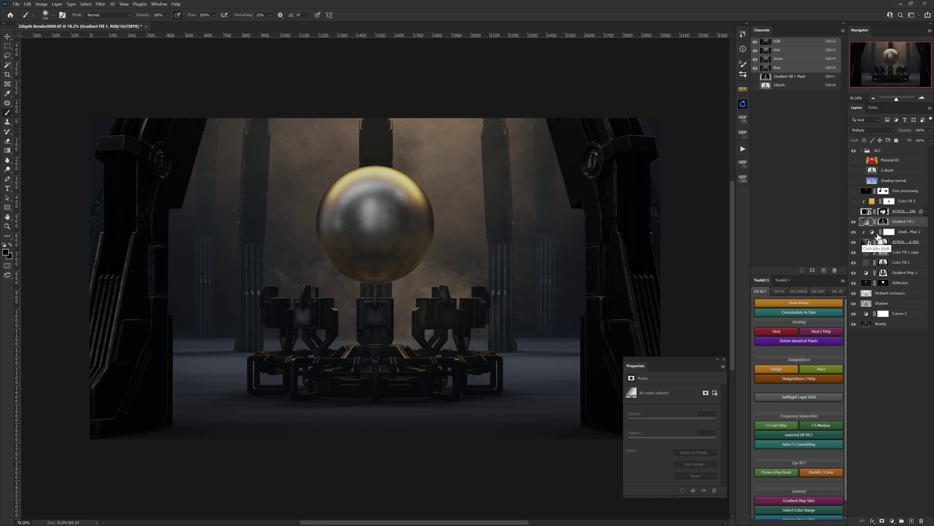
pyautogui.hotkey('ctrl', 'alt', 'shift', 'e')
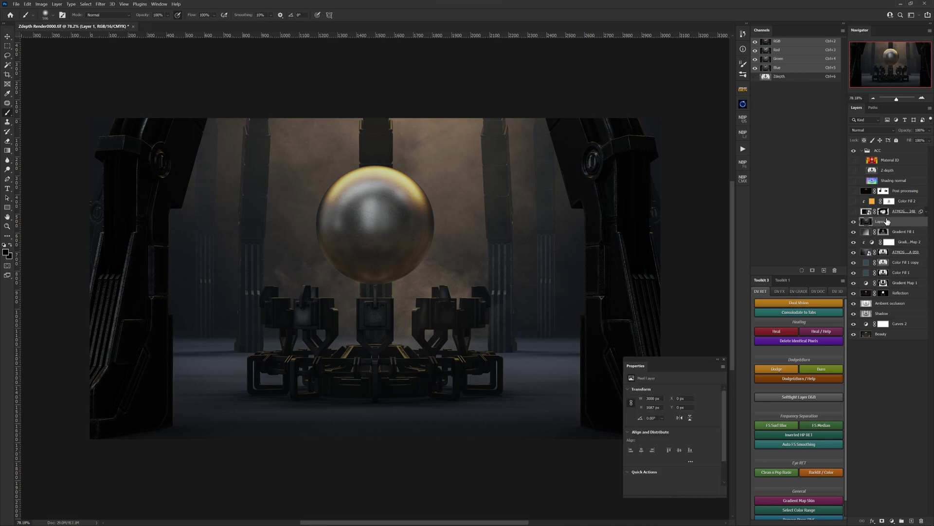
pyautogui.click(854, 222)
pyautogui.click(854, 222)
pyautogui.rightClick(893, 219)
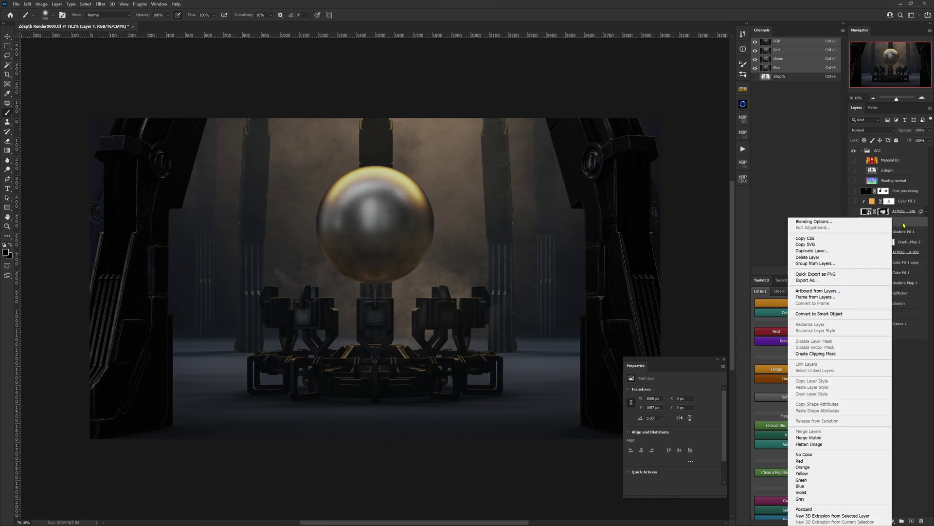
pyautogui.click(837, 314)
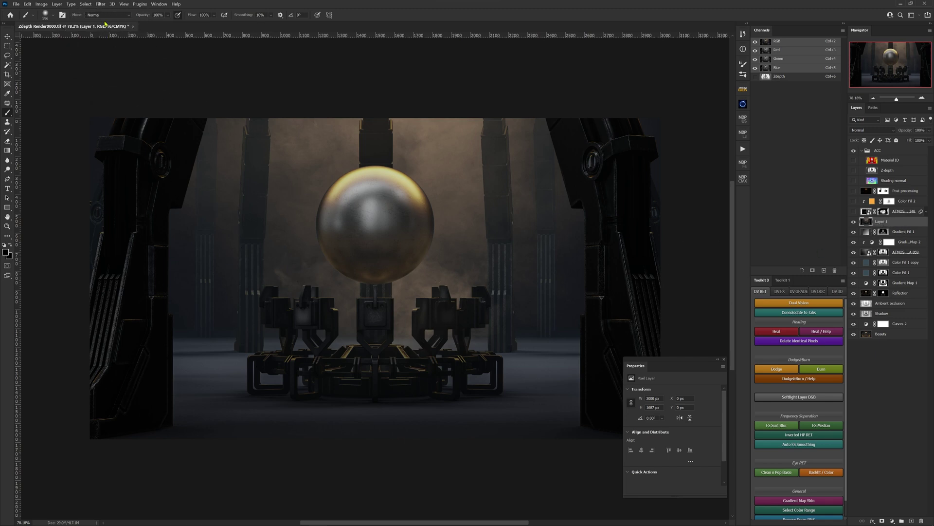
# - Choose Filter > Blur > Lens Blur for Layer 1
pyautogui.click(101, 5)
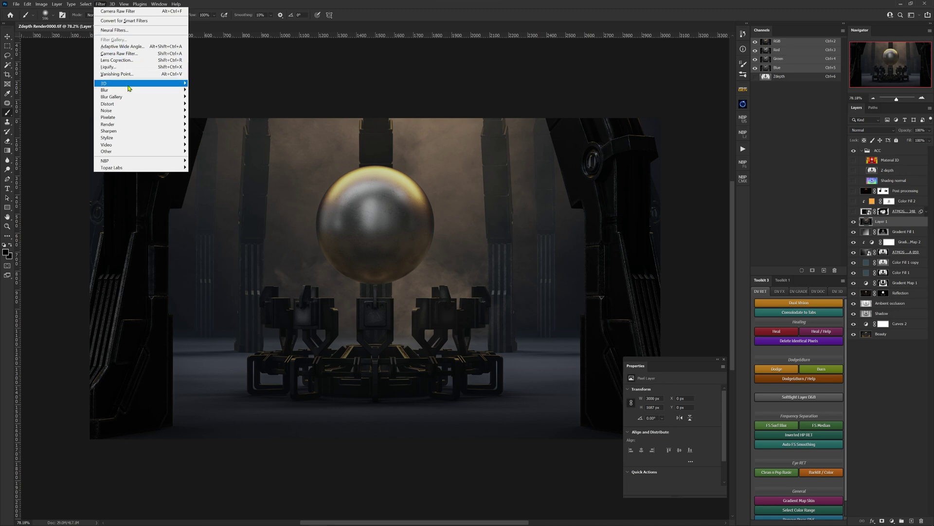
pyautogui.moveTo(168, 85)
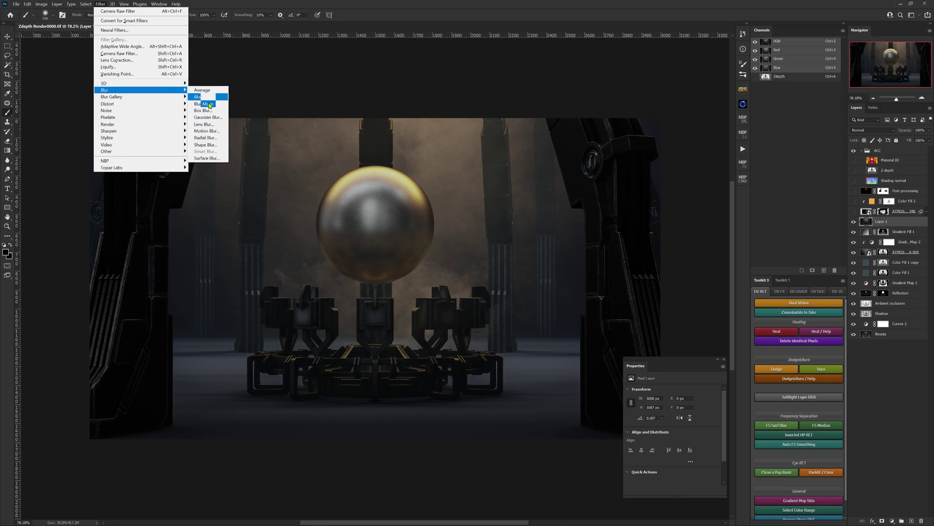
pyautogui.click(210, 130)
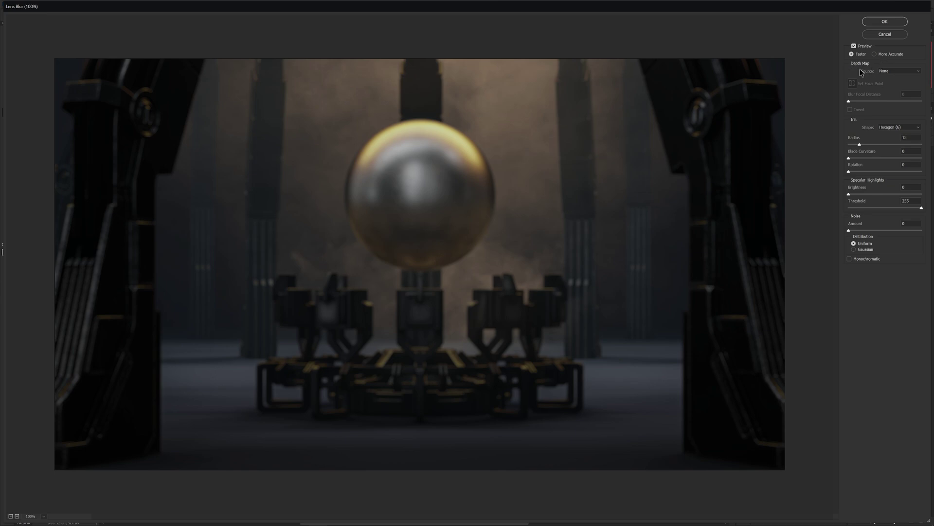
# - Use the Zdepth channel as the Lens Blur depth map, focus on the sphere, and set radius 93
pyautogui.click(896, 71)
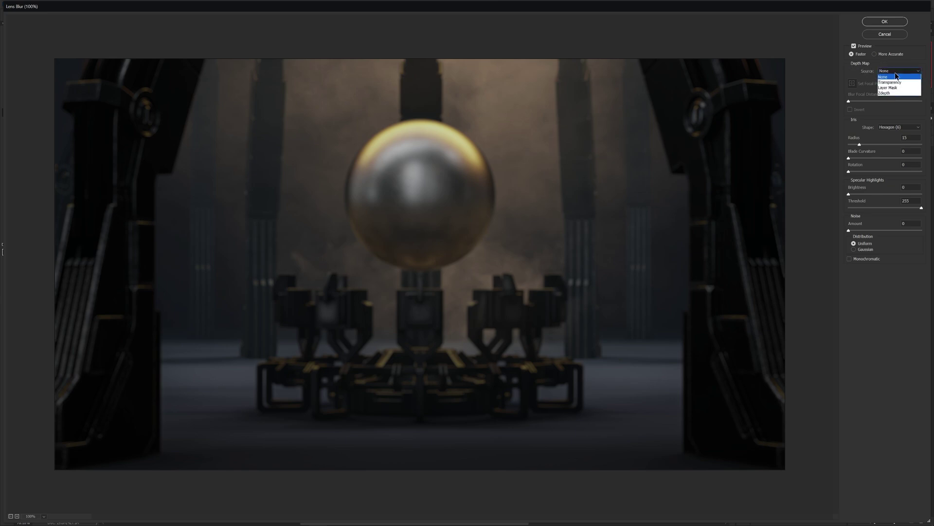
pyautogui.click(889, 94)
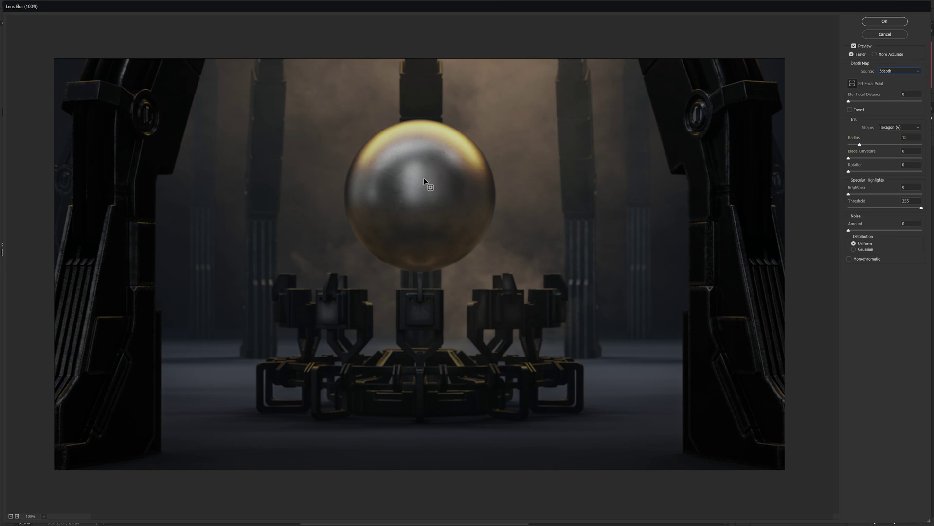
pyautogui.click(134, 190)
pyautogui.click(425, 157)
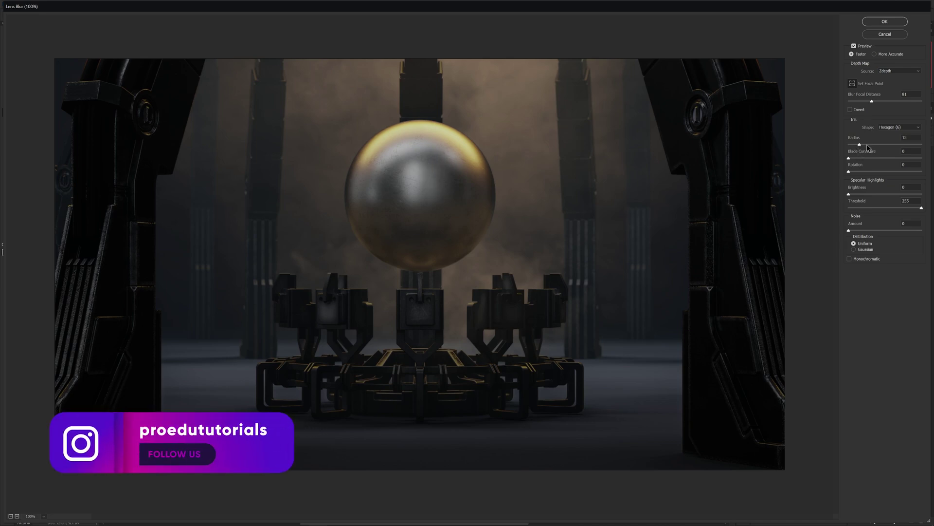
pyautogui.click(887, 144)
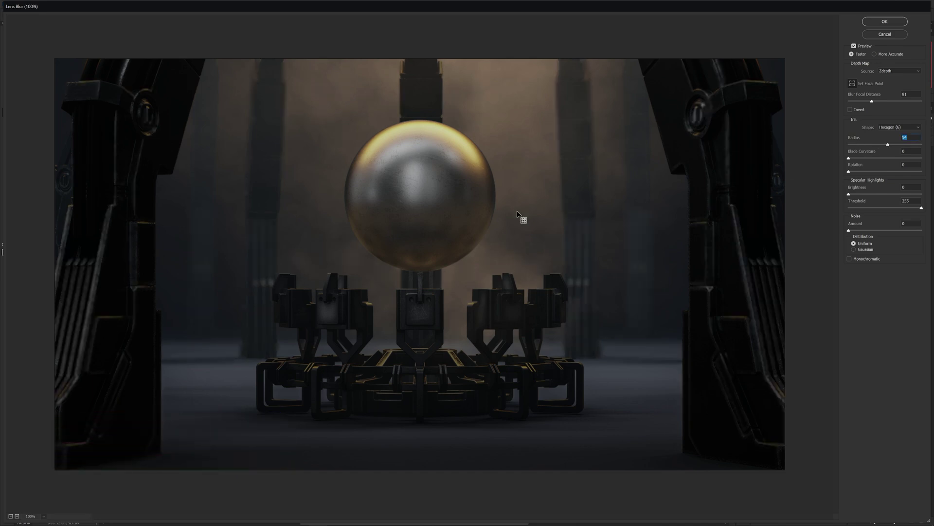
pyautogui.click(745, 266)
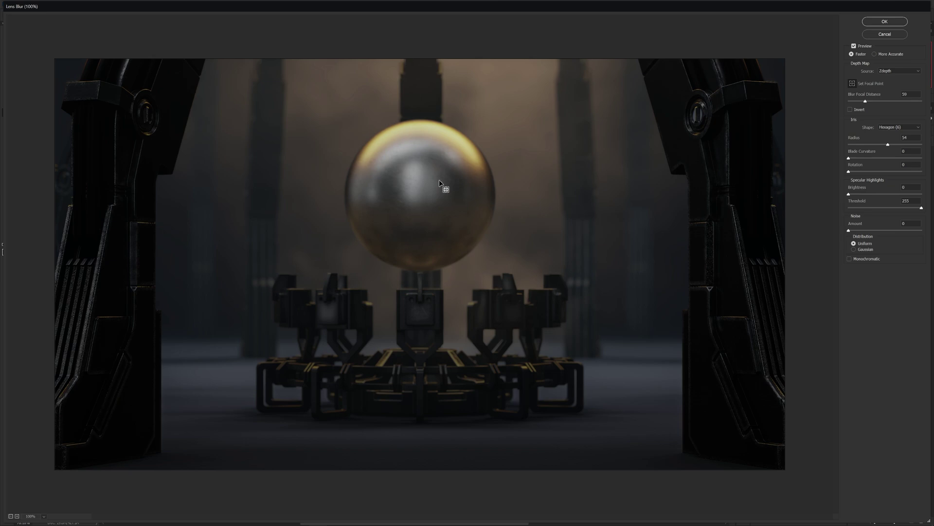
pyautogui.click(916, 145)
pyautogui.click(419, 237)
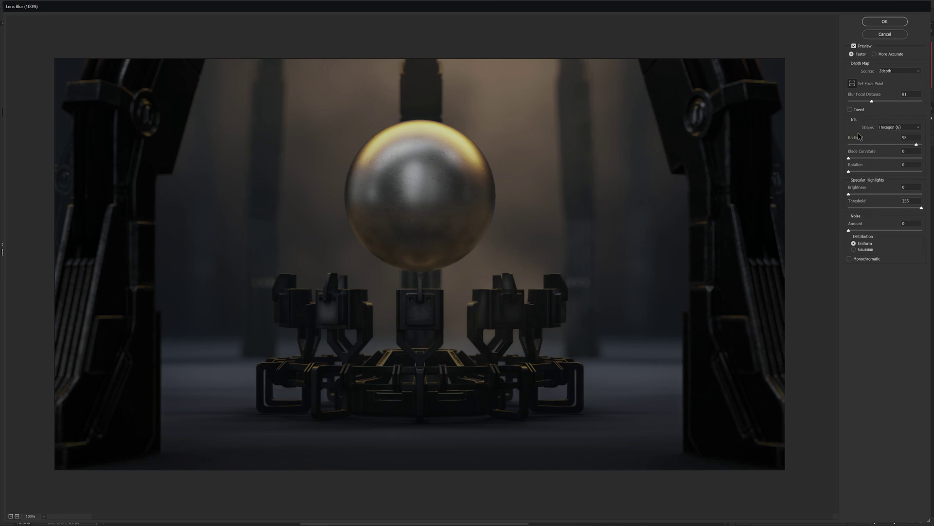
# - Set Blade Curvature to 1 and highlight Threshold to 88, then bring highlight Brightness back down
pyautogui.click(878, 158)
pyautogui.click(849, 158)
pyautogui.click(890, 195)
pyautogui.click(874, 207)
pyautogui.moveTo(867, 190)
pyautogui.mouseDown()
pyautogui.moveTo(860, 197)
pyautogui.moveTo(871, 196)
pyautogui.moveTo(856, 197)
pyautogui.mouseUp()
# - Try Gaussian and monochromatic noise at various amounts, then set the noise Amount back to 0
pyautogui.click(881, 230)
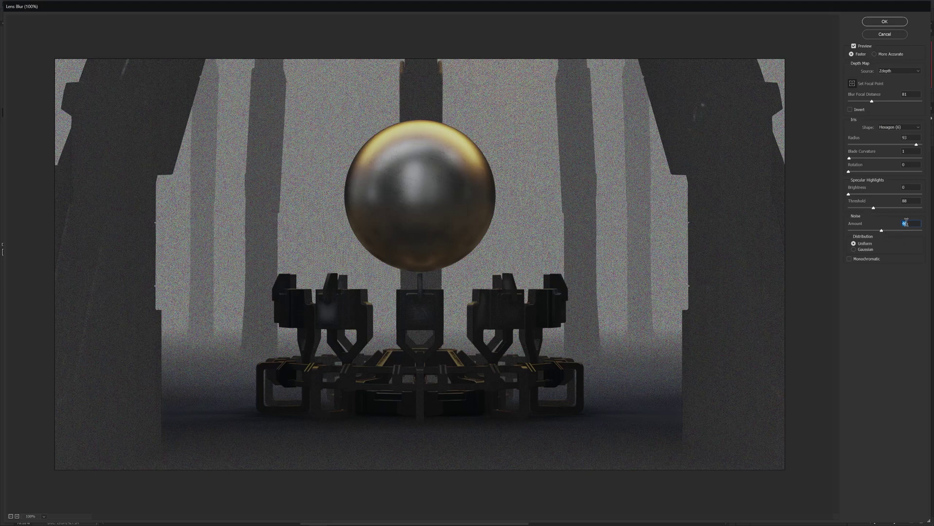
pyautogui.click(855, 250)
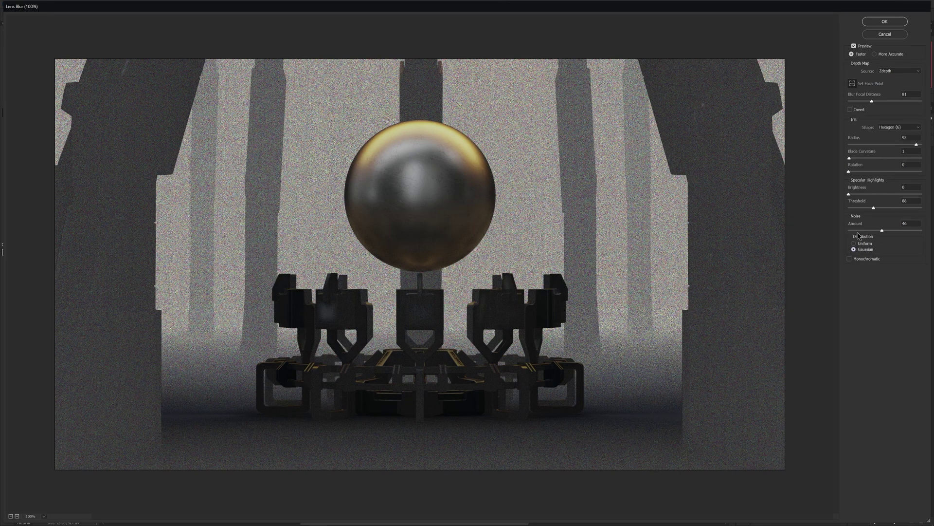
pyautogui.click(857, 231)
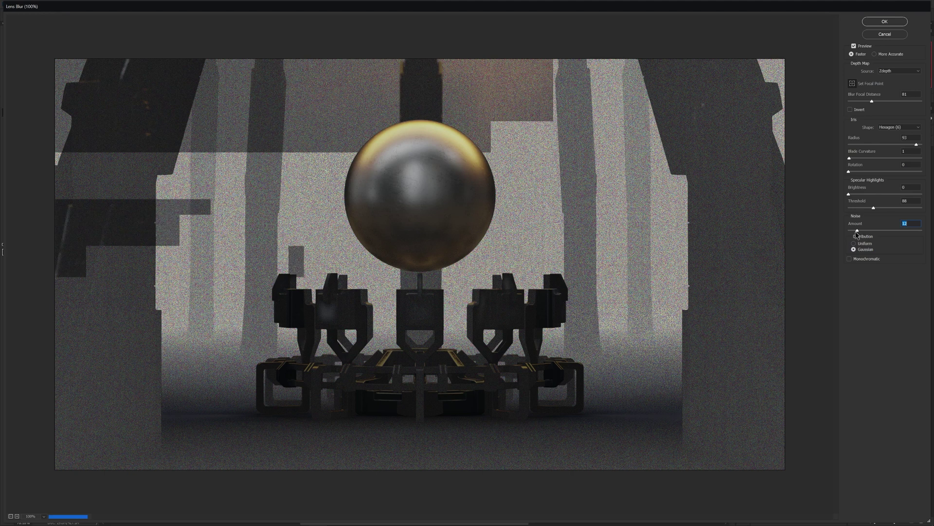
pyautogui.moveTo(856, 232); pyautogui.dragTo(852, 232)
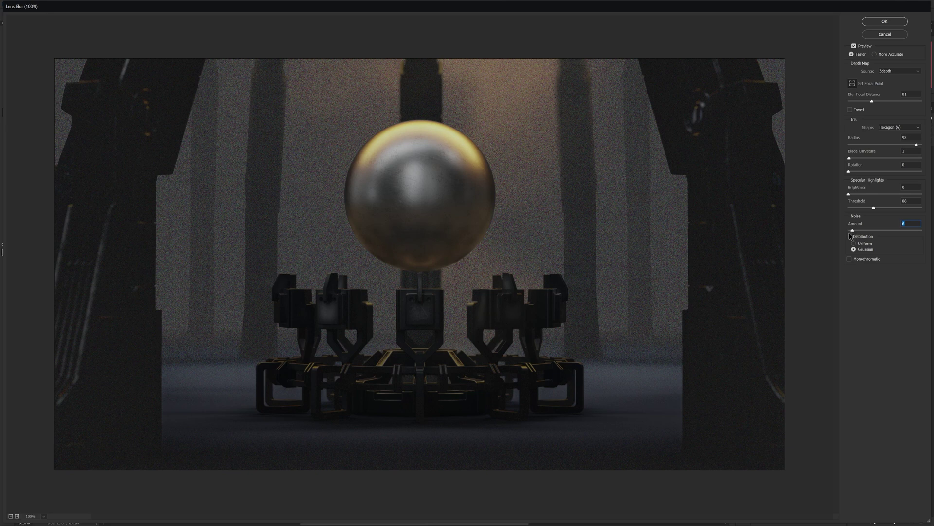
pyautogui.click(855, 259)
pyautogui.moveTo(853, 233); pyautogui.dragTo(848, 232)
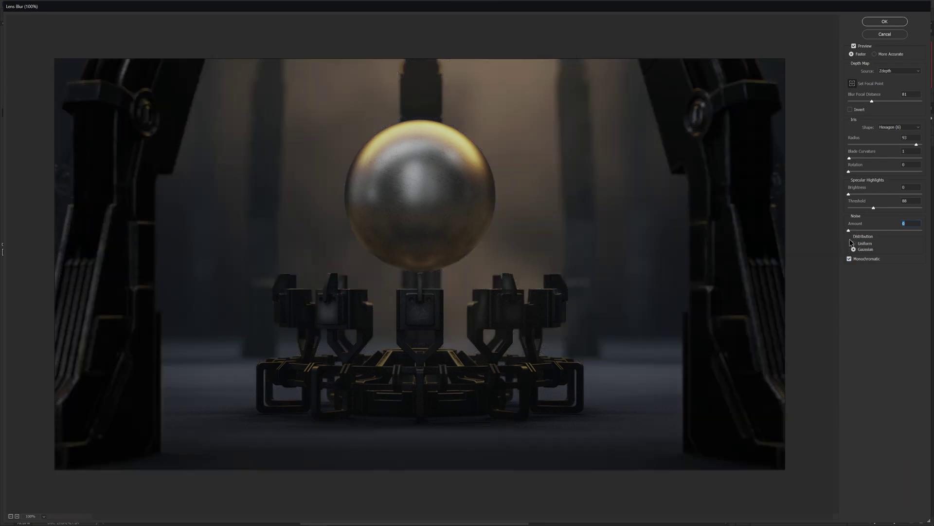
# - Lower the blur Radius to 40 and apply the Lens Blur
pyautogui.click(888, 145)
pyautogui.click(877, 145)
pyautogui.click(885, 21)
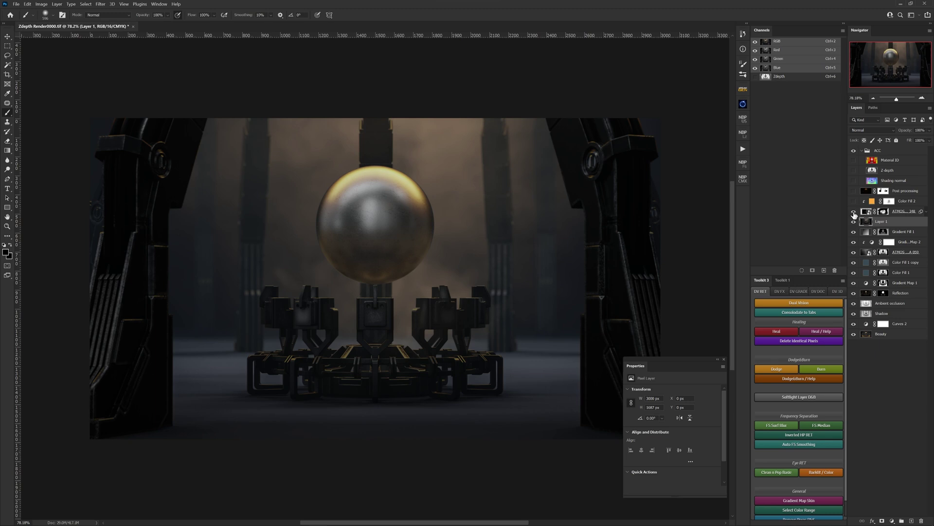
# - Turn on the ATMOS smoke, Color Fill 2 gold tint, and Post processing layers
pyautogui.click(854, 213)
pyautogui.click(854, 201)
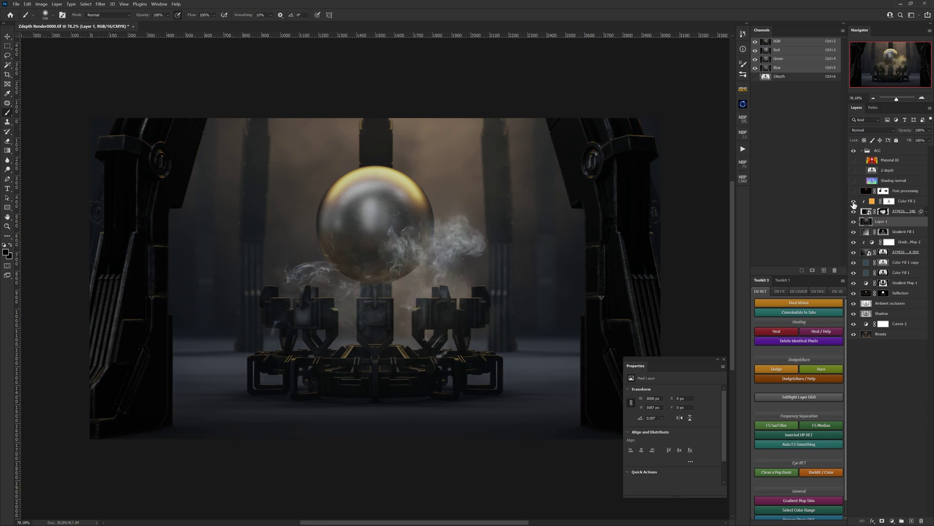
pyautogui.click(853, 191)
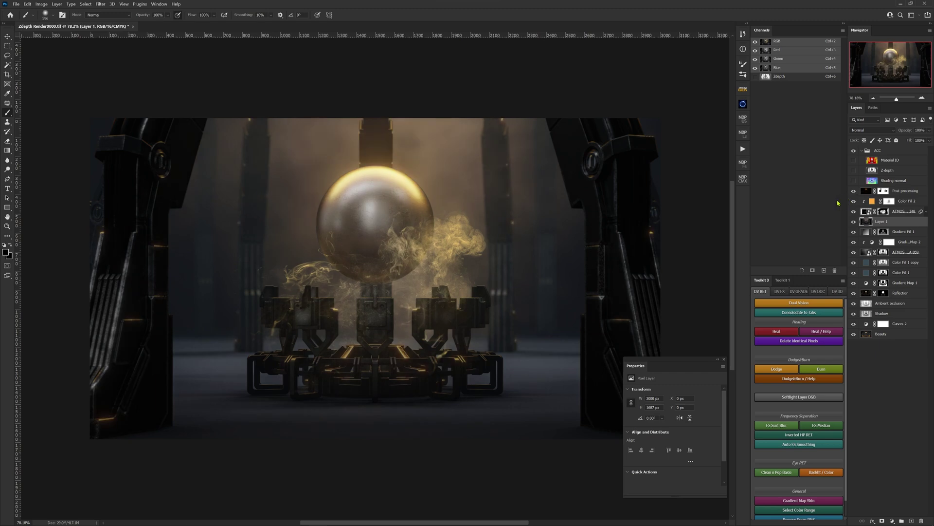
# - Zoom in to inspect the smoke edge around the sphere, then zoom back out to the whole scene
pyautogui.moveTo(512, 199); pyautogui.dragTo(500, 212)
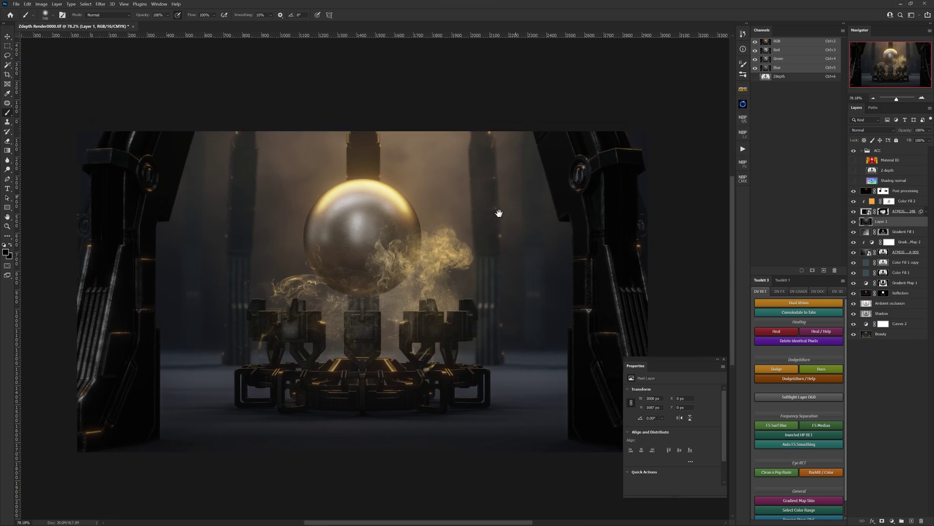
pyautogui.scroll(5, 504, 205)
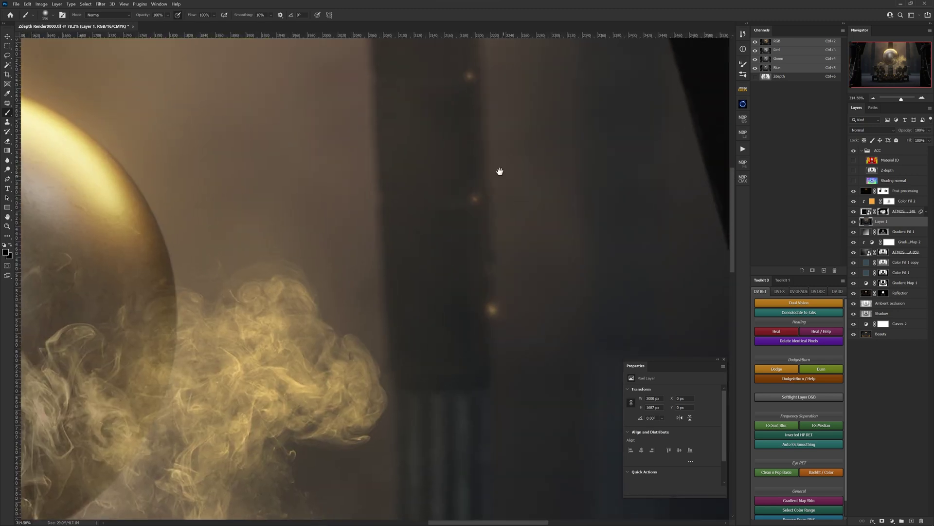
pyautogui.moveTo(500, 171); pyautogui.dragTo(471, 83)
pyautogui.moveTo(471, 233); pyautogui.dragTo(428, 260)
pyautogui.moveTo(449, 159); pyautogui.dragTo(440, 365)
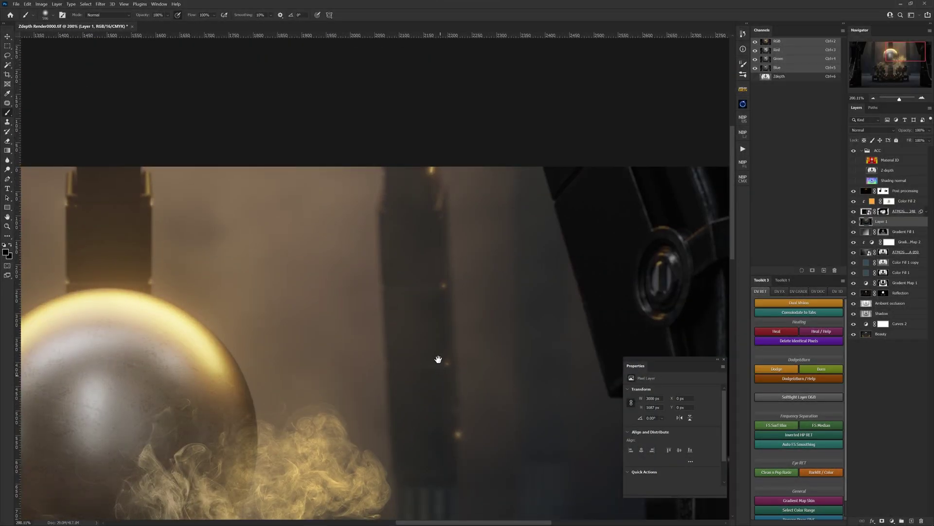
pyautogui.moveTo(434, 205); pyautogui.dragTo(436, 158)
pyautogui.moveTo(423, 292); pyautogui.dragTo(495, 308)
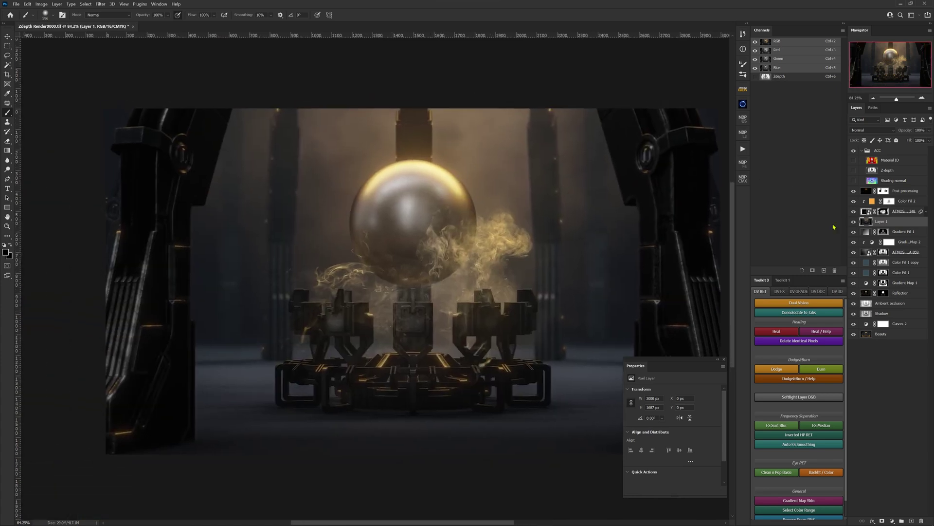
pyautogui.moveTo(461, 258); pyautogui.dragTo(410, 228)
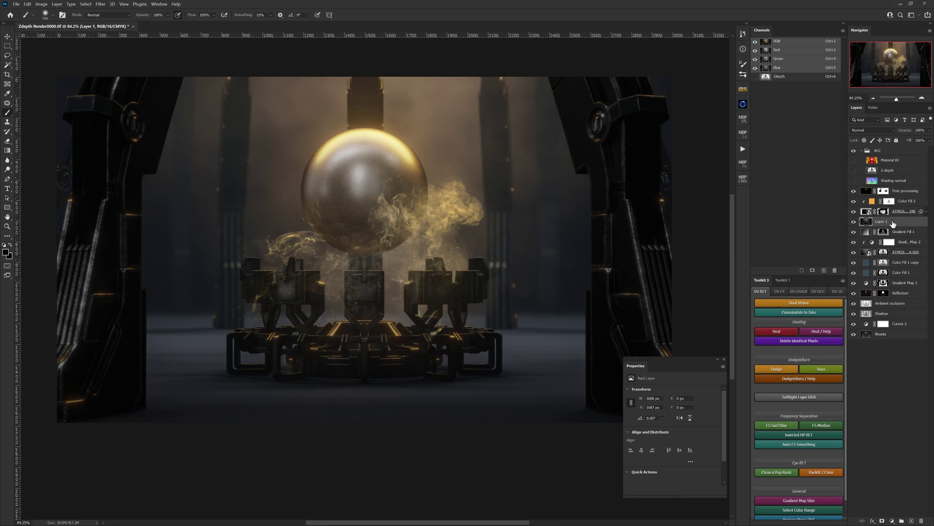
pyautogui.press('Delete')
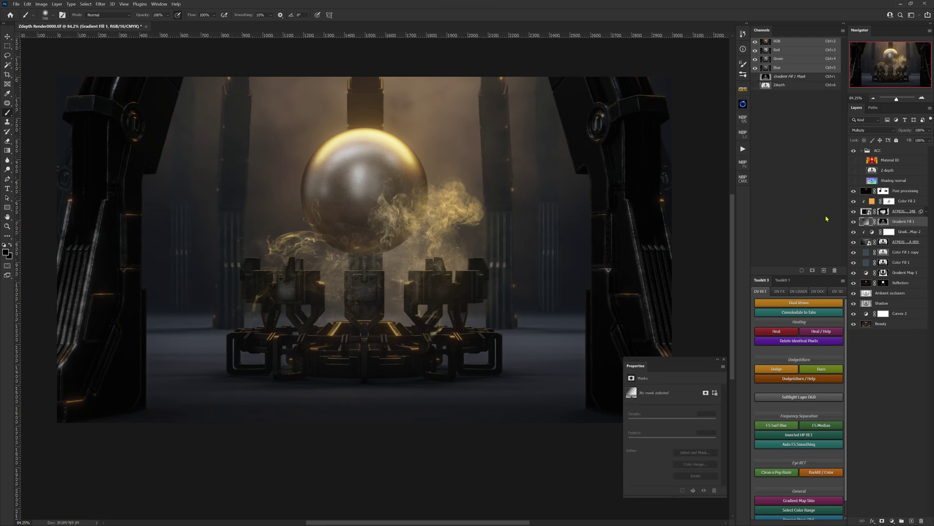
# - Expand the ACC group, select the Material ID layer, and make it visible
pyautogui.click(871, 153)
pyautogui.click(862, 150)
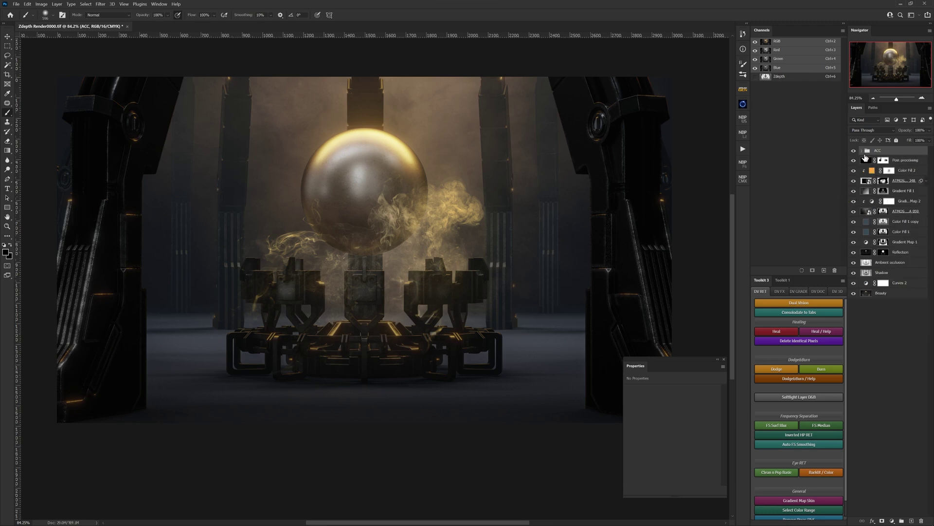
pyautogui.click(863, 151)
pyautogui.click(880, 161)
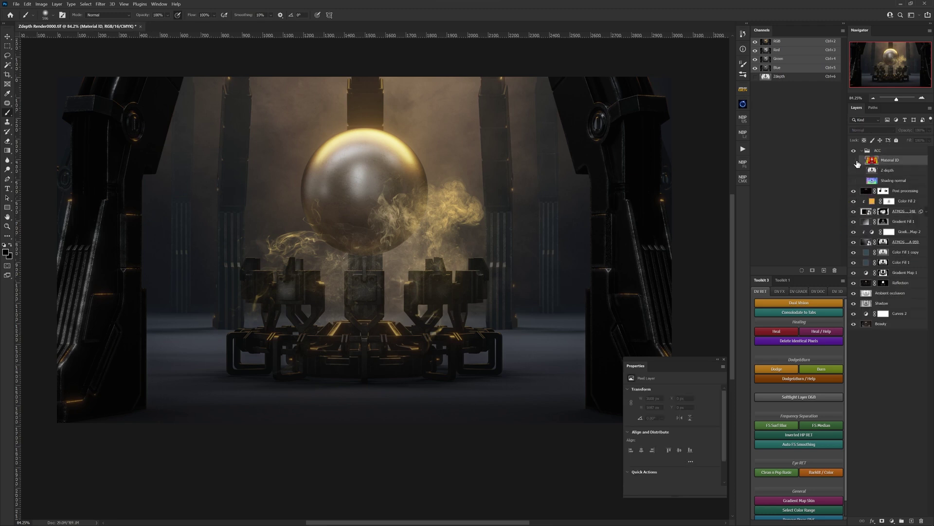
pyautogui.click(854, 161)
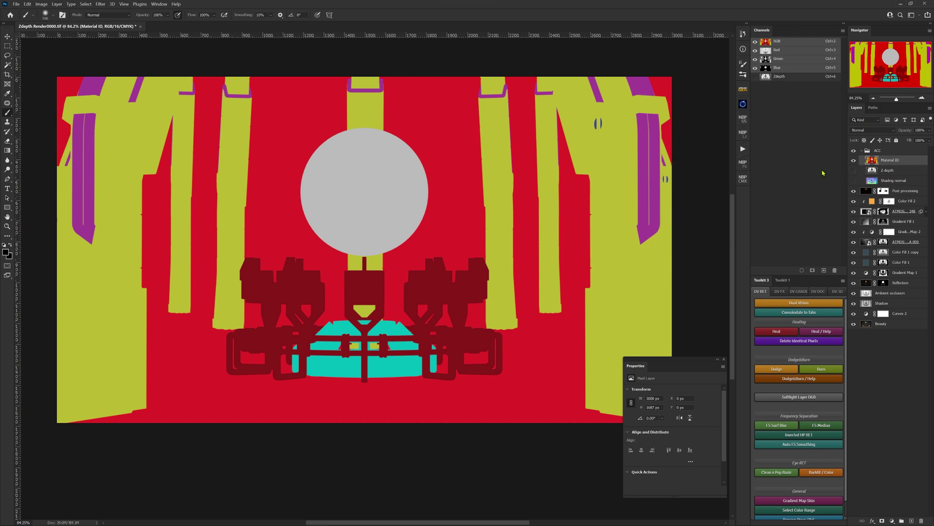
# - Hide the Material ID pass, stamp visible layers into Layer 1, then reselect the Material ID layer
pyautogui.click(853, 160)
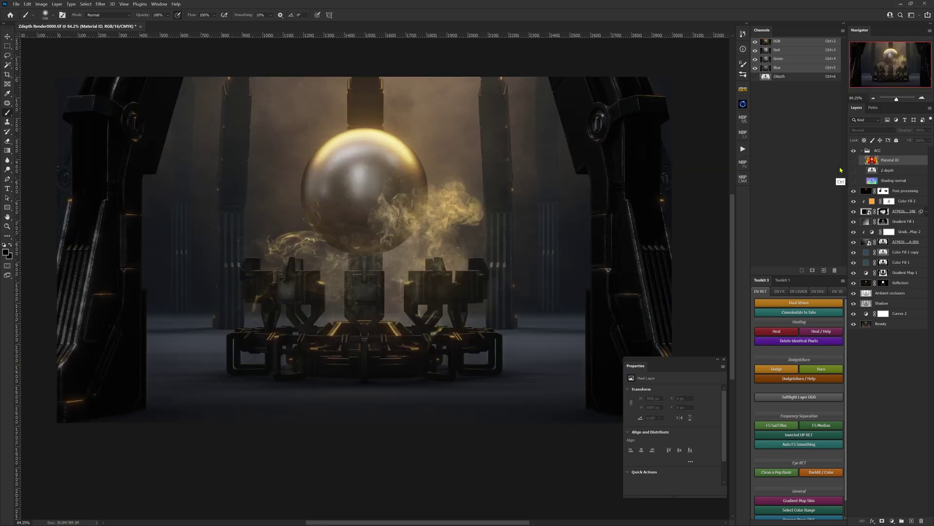
pyautogui.hotkey('ctrl', 'shift', 'alt', 'e')
pyautogui.click(882, 221)
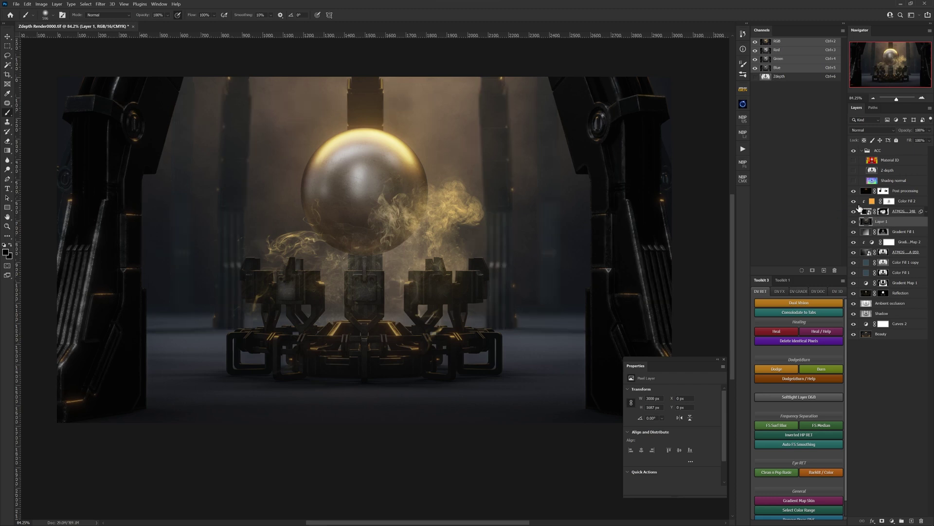
pyautogui.click(870, 162)
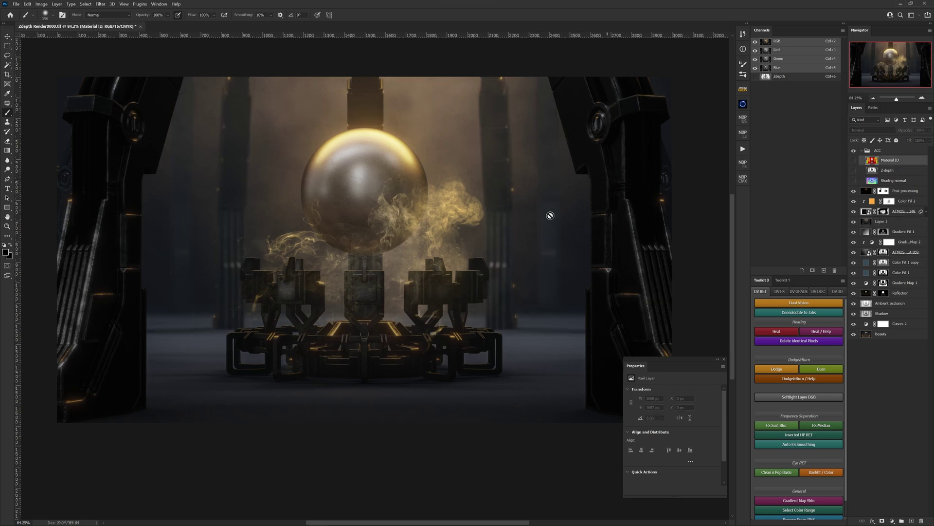
# - Magic Wand-select the pillars sharing one Material ID colour and zoom in on a pillar top
pyautogui.press('w')
pyautogui.click(497, 160)
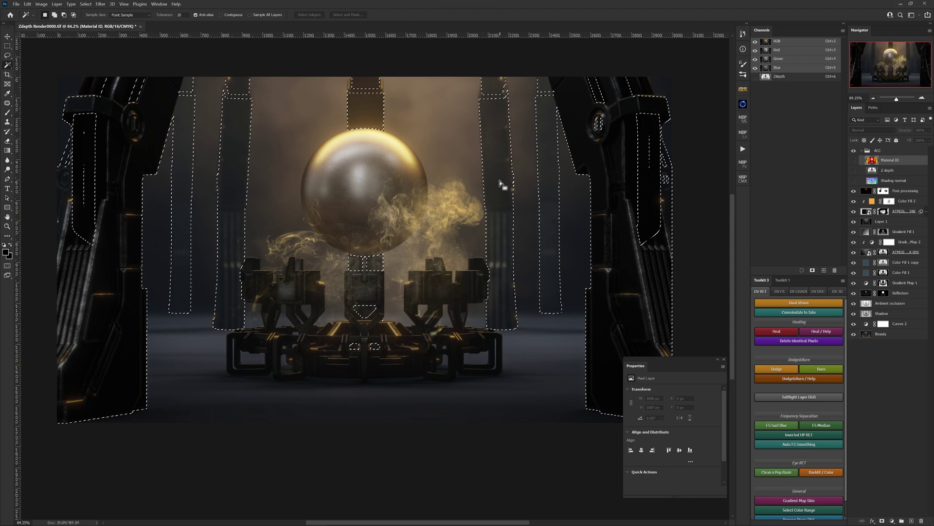
pyautogui.moveTo(486, 136); pyautogui.dragTo(474, 175)
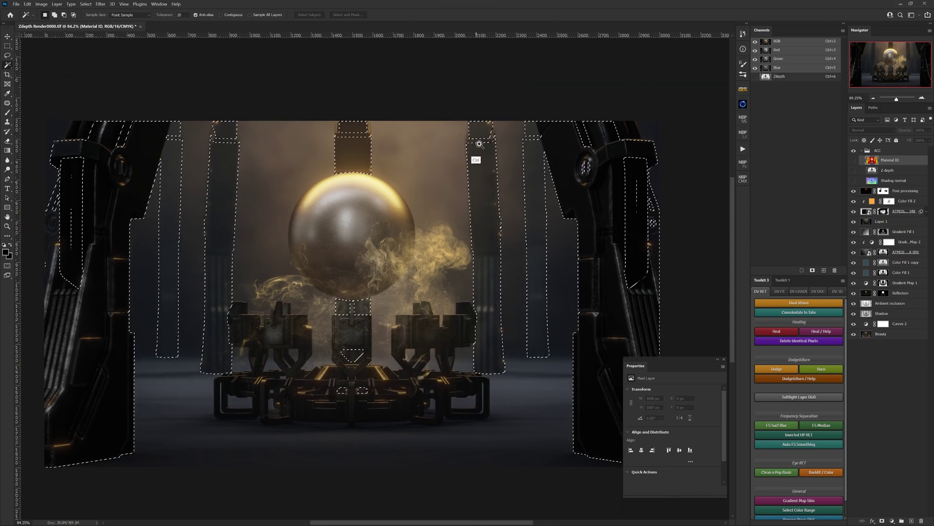
pyautogui.moveTo(475, 139); pyautogui.dragTo(511, 120)
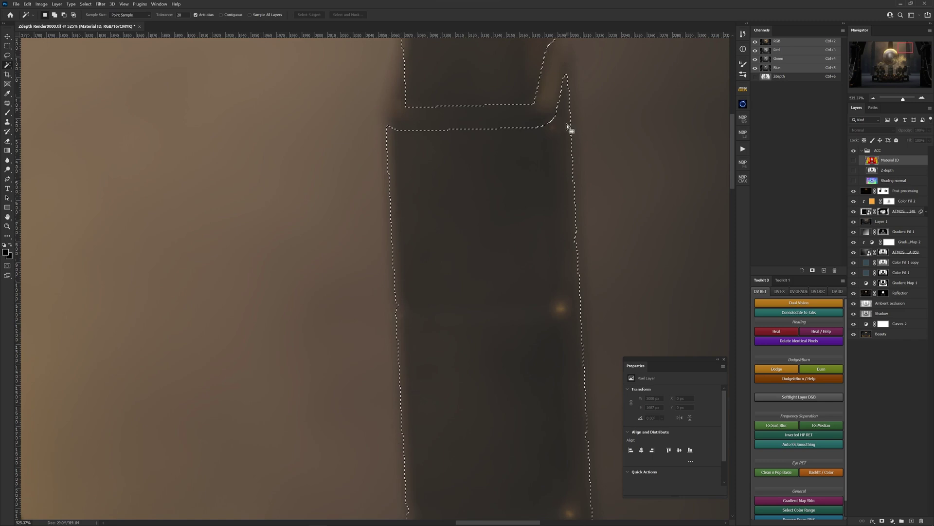
pyautogui.click(896, 192)
# - Add a Curves adjustment masked to the pillars and brighten it to expose the mask edge
pyautogui.click(892, 520)
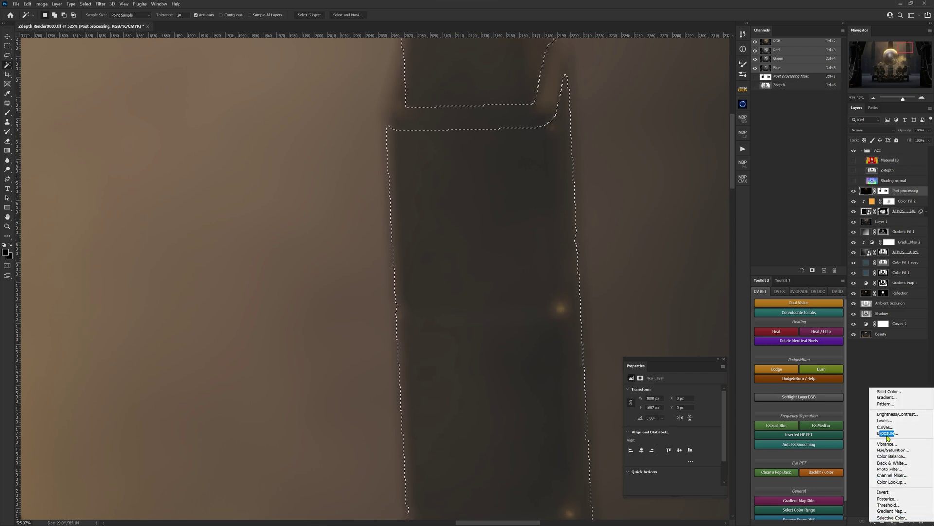
pyautogui.click(885, 427)
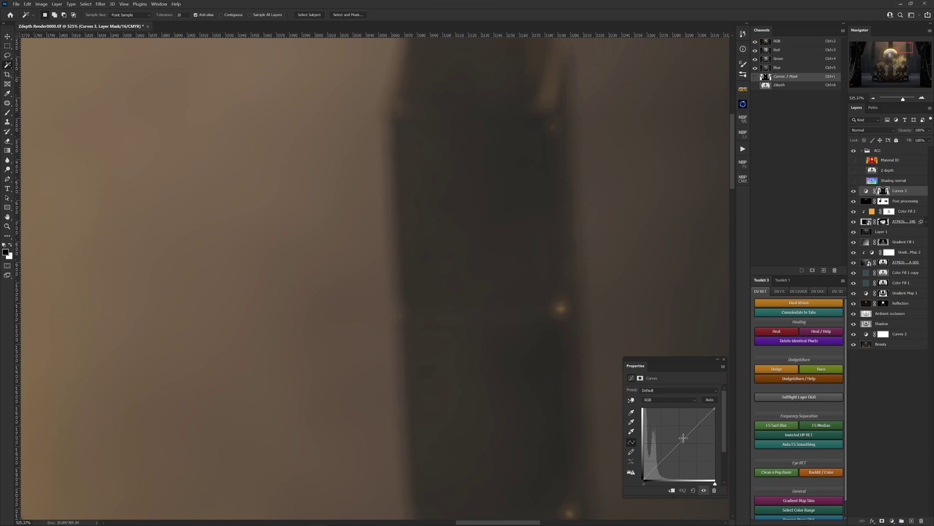
pyautogui.moveTo(684, 439); pyautogui.dragTo(668, 427)
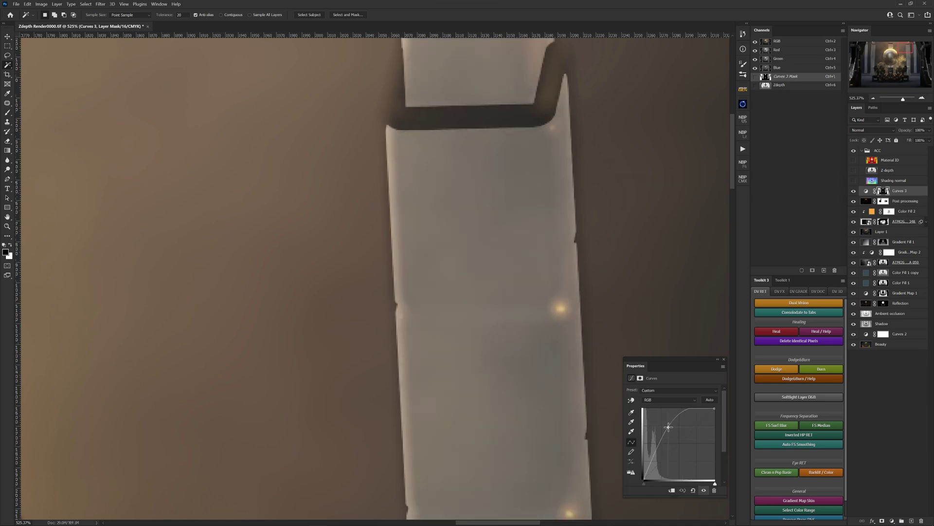
pyautogui.scroll(-6, 571, 314)
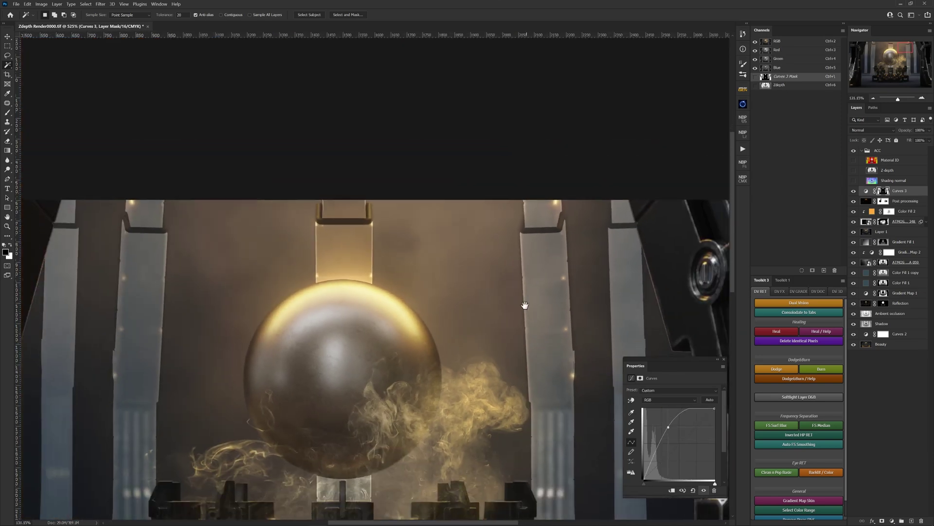
pyautogui.moveTo(525, 305); pyautogui.dragTo(474, 192)
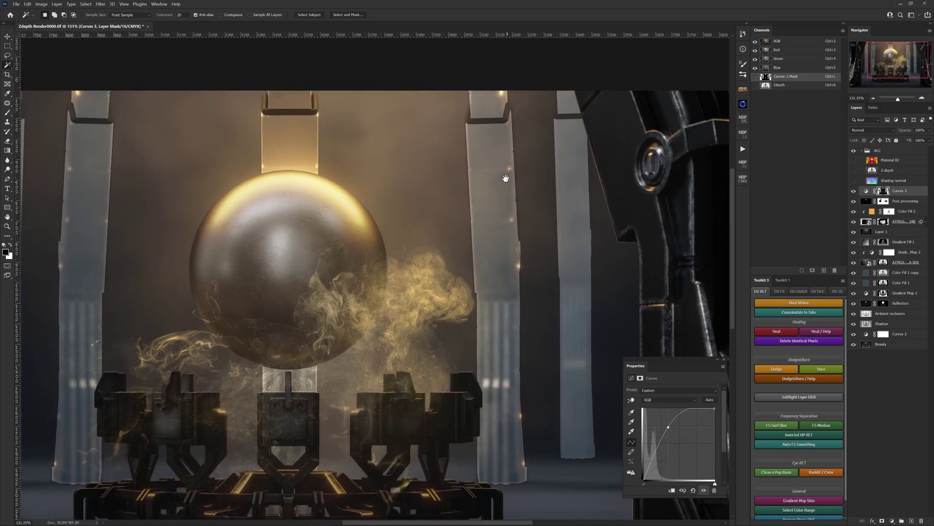
# - Inspect the mask edge around the whole sphere, then delete the Curves test adjustment
pyautogui.scroll(6, 511, 119)
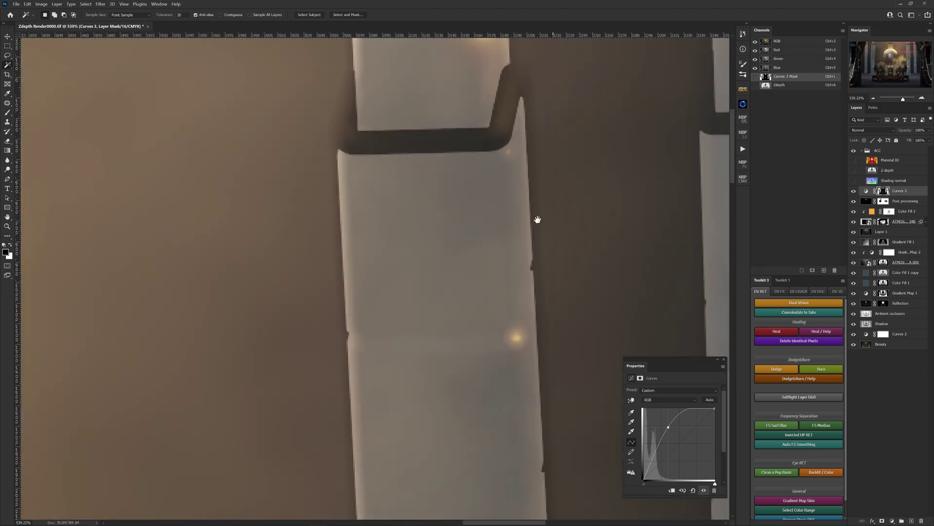
pyautogui.scroll(-8, 487, 236)
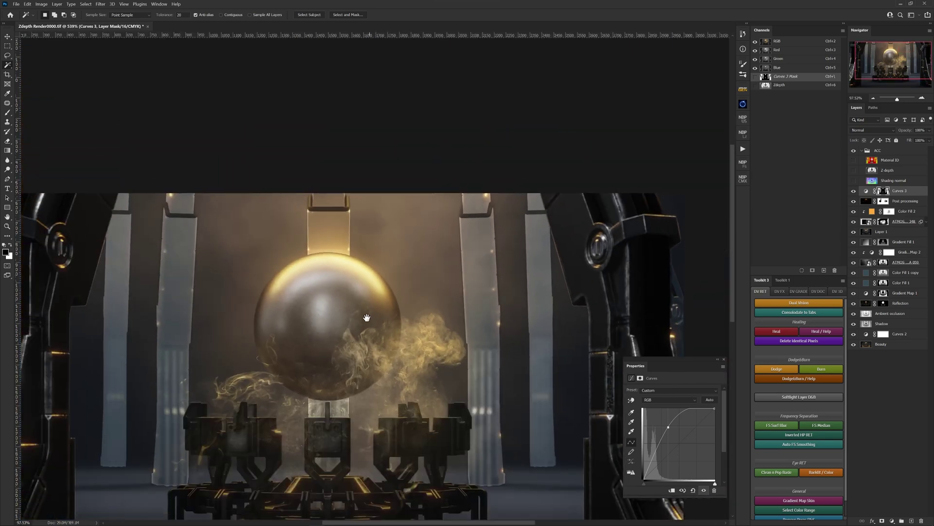
pyautogui.moveTo(367, 317); pyautogui.dragTo(457, 222)
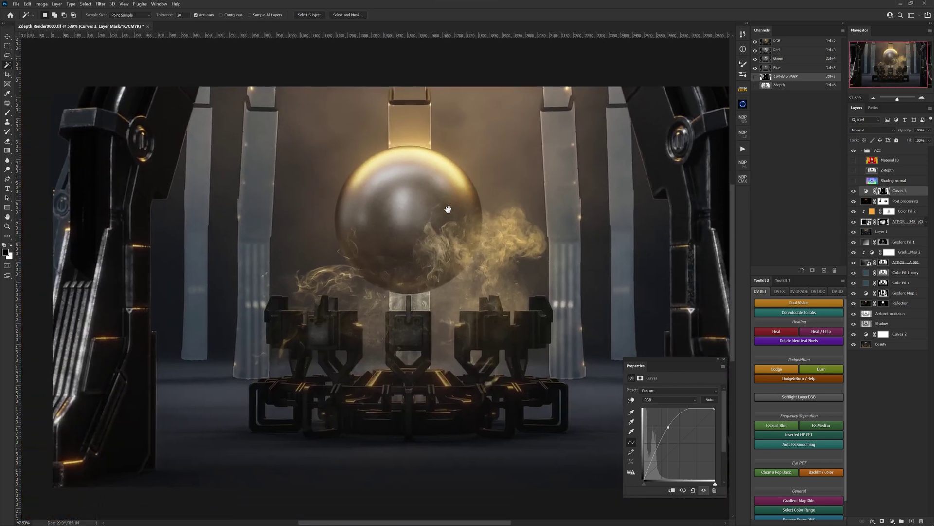
pyautogui.click(869, 192)
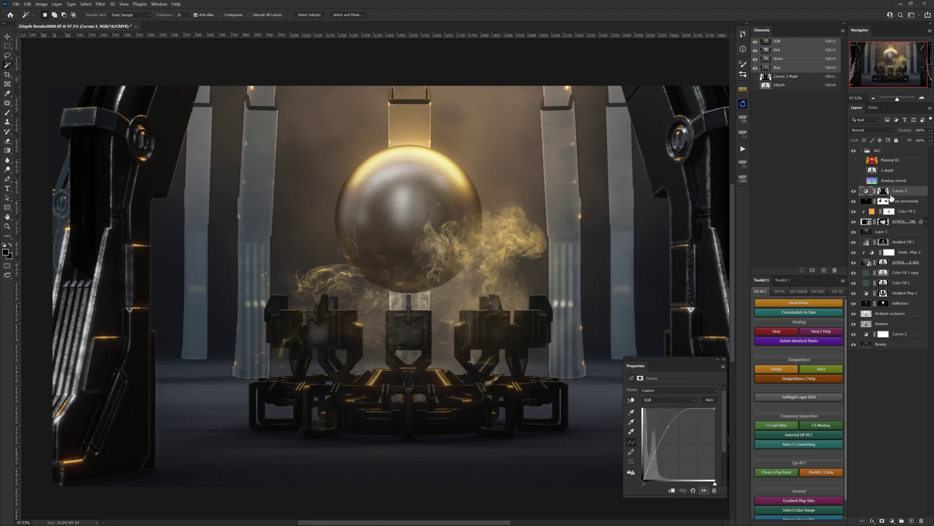
pyautogui.press('Delete')
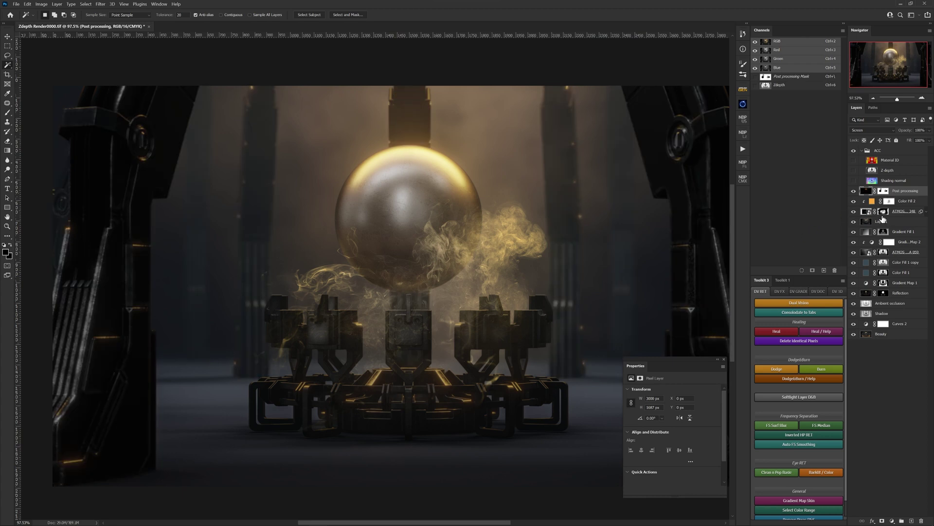
# - Delete the old Layer 1 and stamp all visible layers into a new Layer 1 with Ctrl+Alt+Shift+E
pyautogui.click(884, 222)
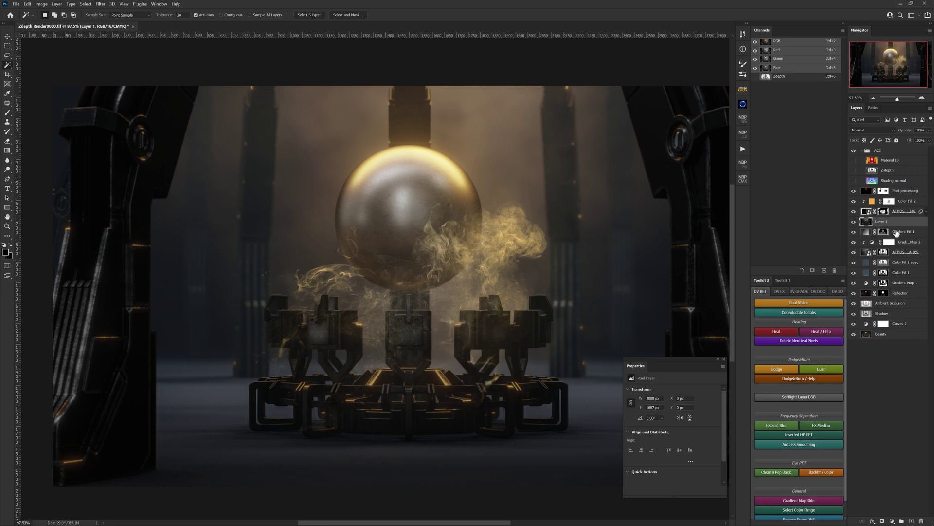
pyautogui.press('Delete')
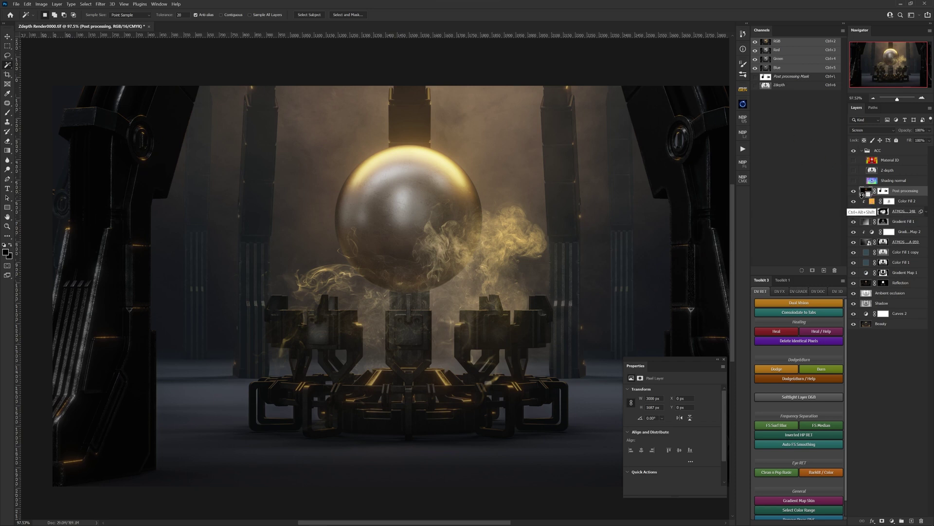
pyautogui.hotkey('ctrl', 'alt', 'shift', 'e')
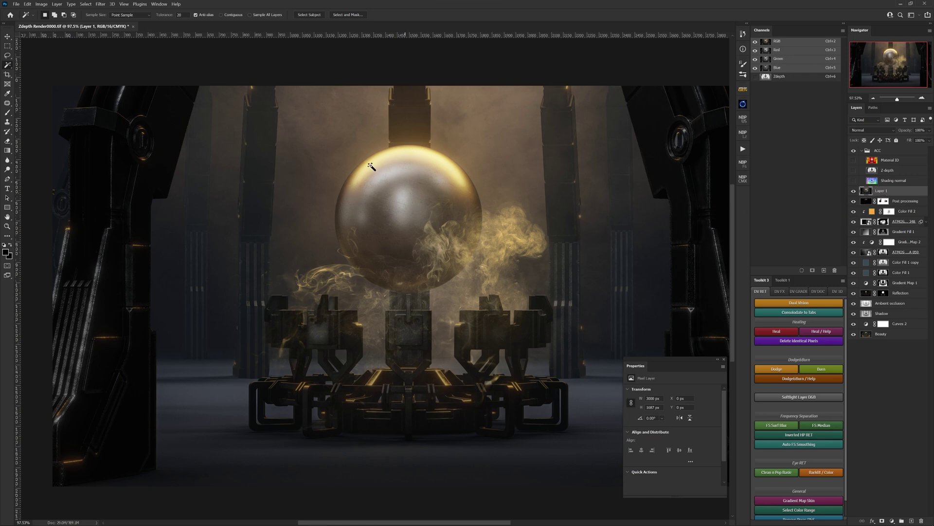
# - Apply Lens Blur driven by the Zdepth channel to Layer 1 and pan across the blurred smoke and sphere
pyautogui.click(105, 6)
pyautogui.press('Escape')
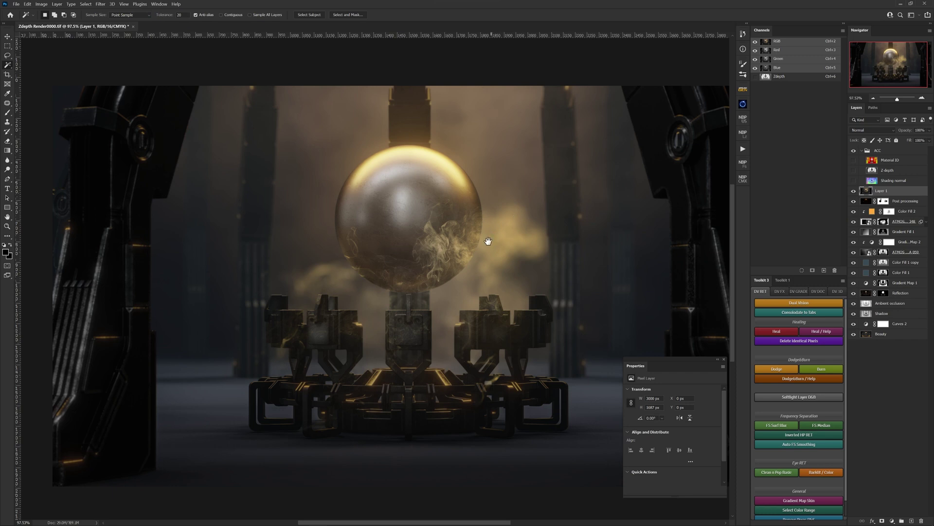
pyautogui.moveTo(486, 241); pyautogui.dragTo(482, 198)
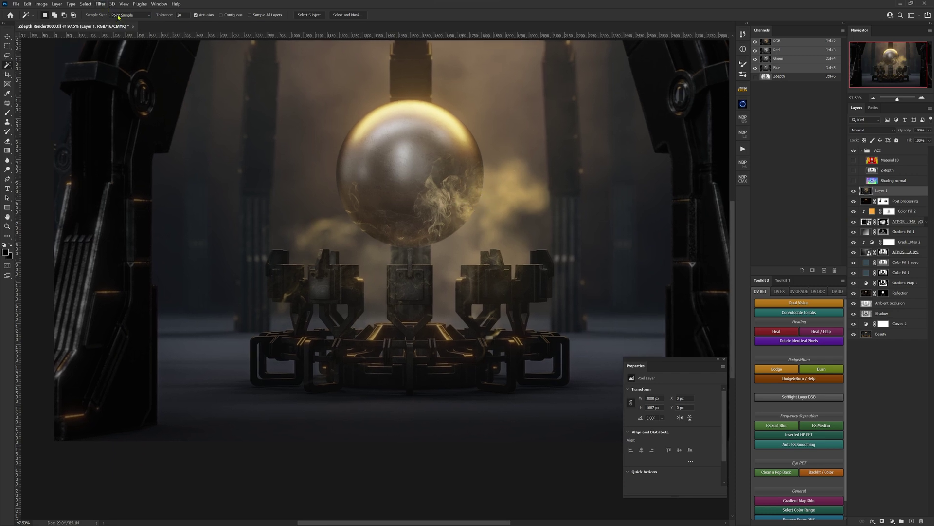
pyautogui.moveTo(433, 193); pyautogui.dragTo(491, 217)
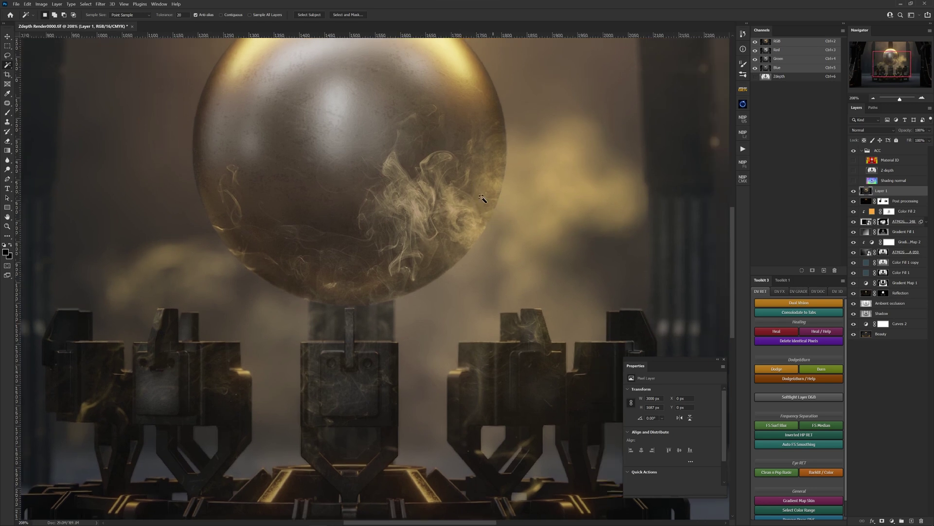
pyautogui.moveTo(479, 196); pyautogui.dragTo(416, 210)
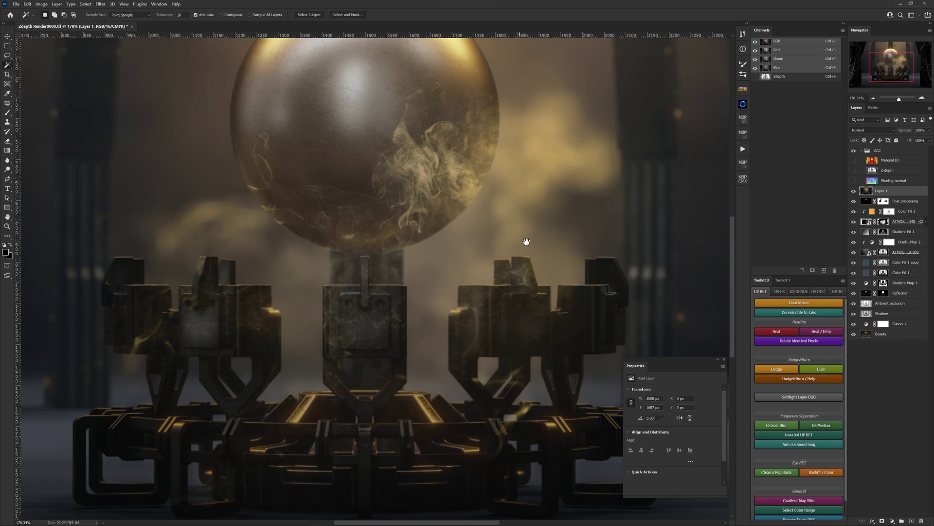
pyautogui.moveTo(355, 222); pyautogui.dragTo(444, 266)
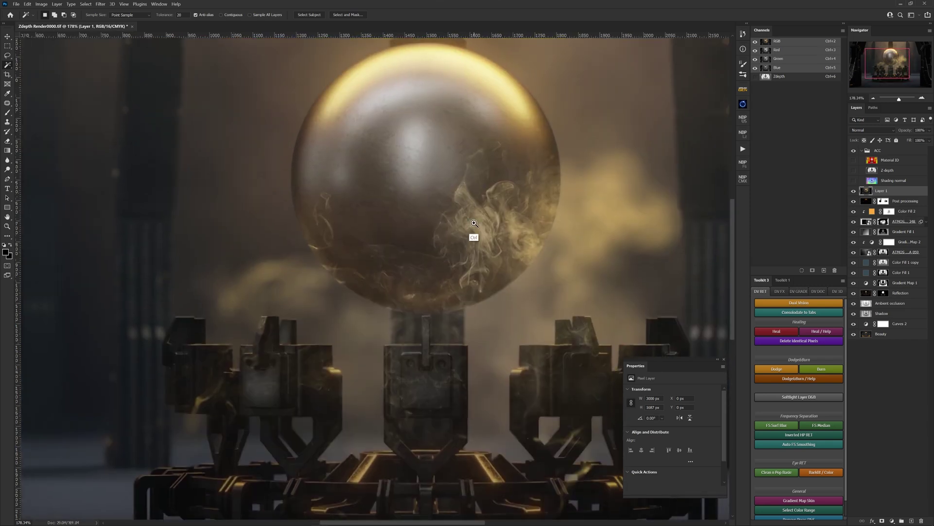
pyautogui.scroll(-3, 474, 223)
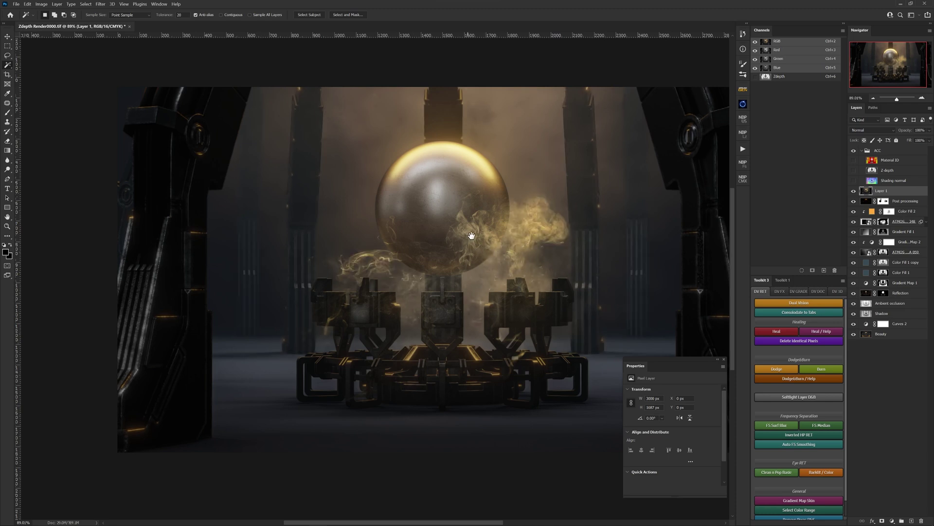
# - Pan across the sharp, unblurred smoke around the sphere to compare with the blurred version
pyautogui.moveTo(471, 236); pyautogui.dragTo(424, 239)
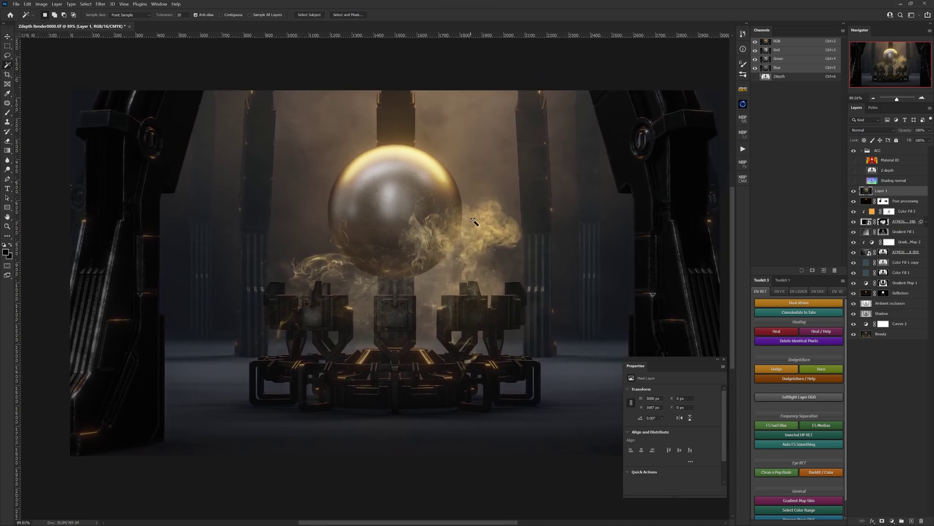